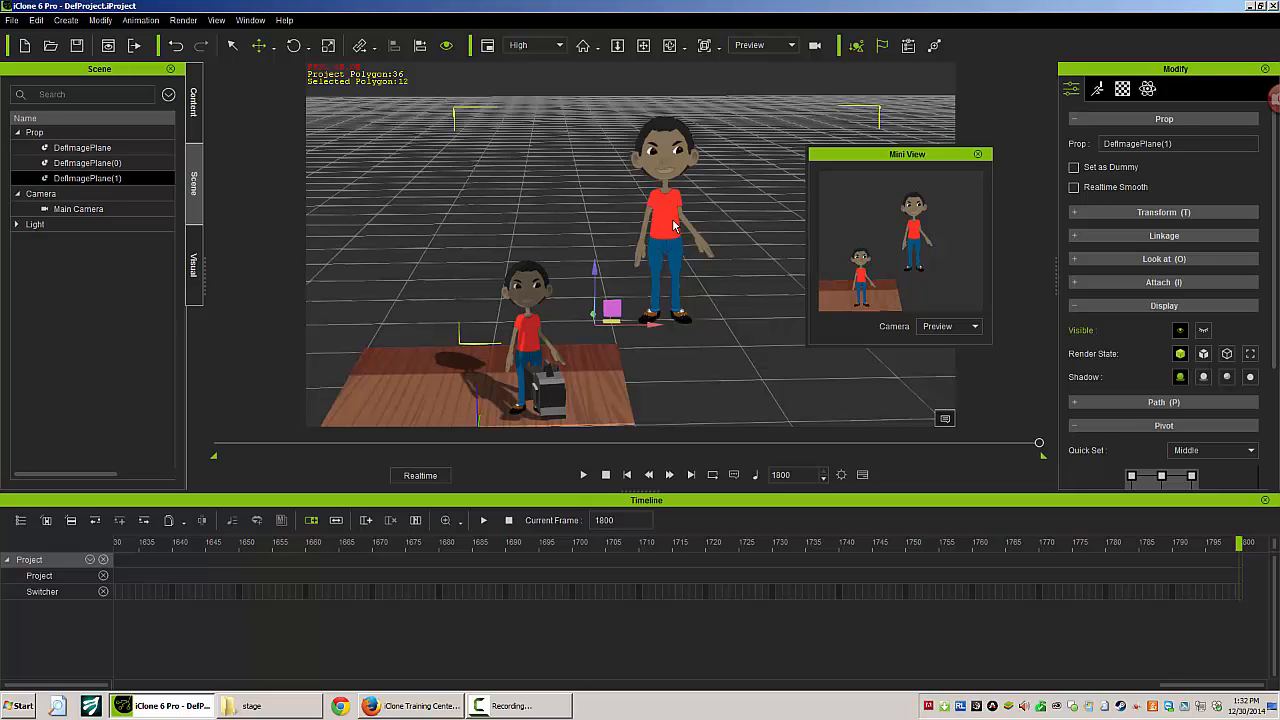
Delete the large character copy and make a fresh duplicate of the remaining character plane, placed in front of the original.
{"action": "key", "text": "Delete"}
{"action": "left_click", "coordinate": [527, 295]}
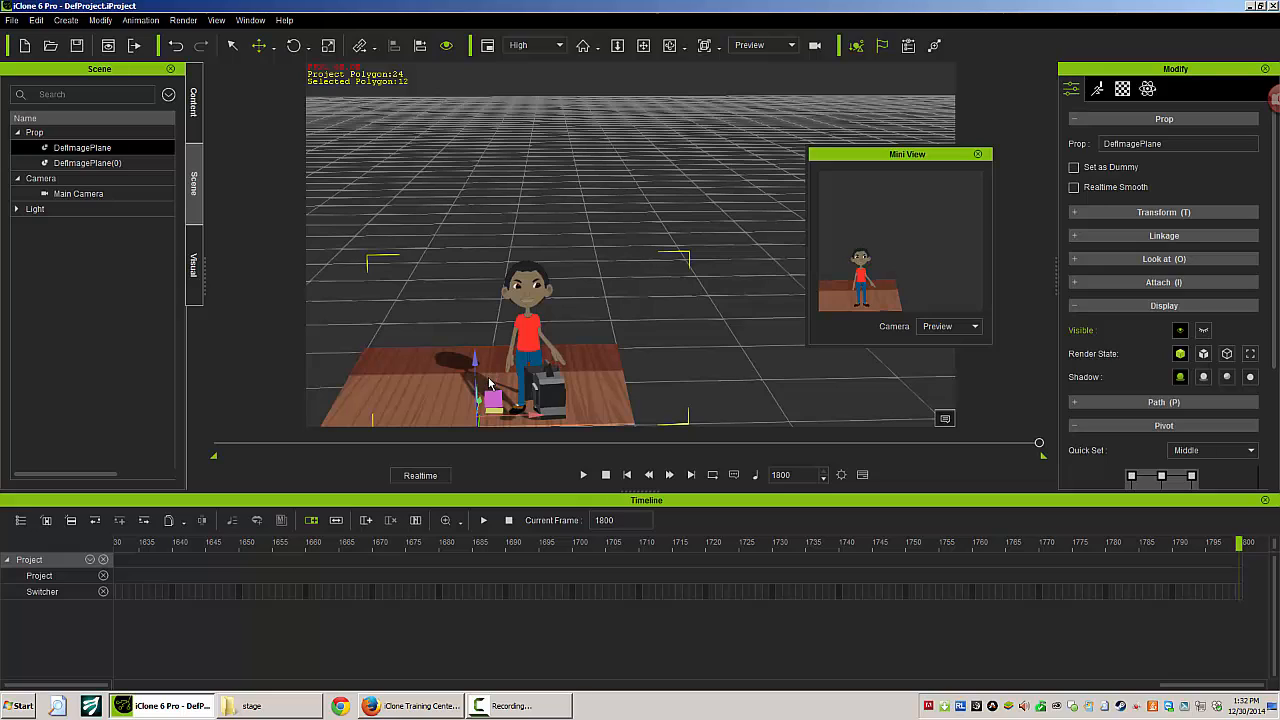
{"action": "left_click_drag", "start_coordinate": [479, 400], "coordinate": [478, 407], "text": "ctrl"}
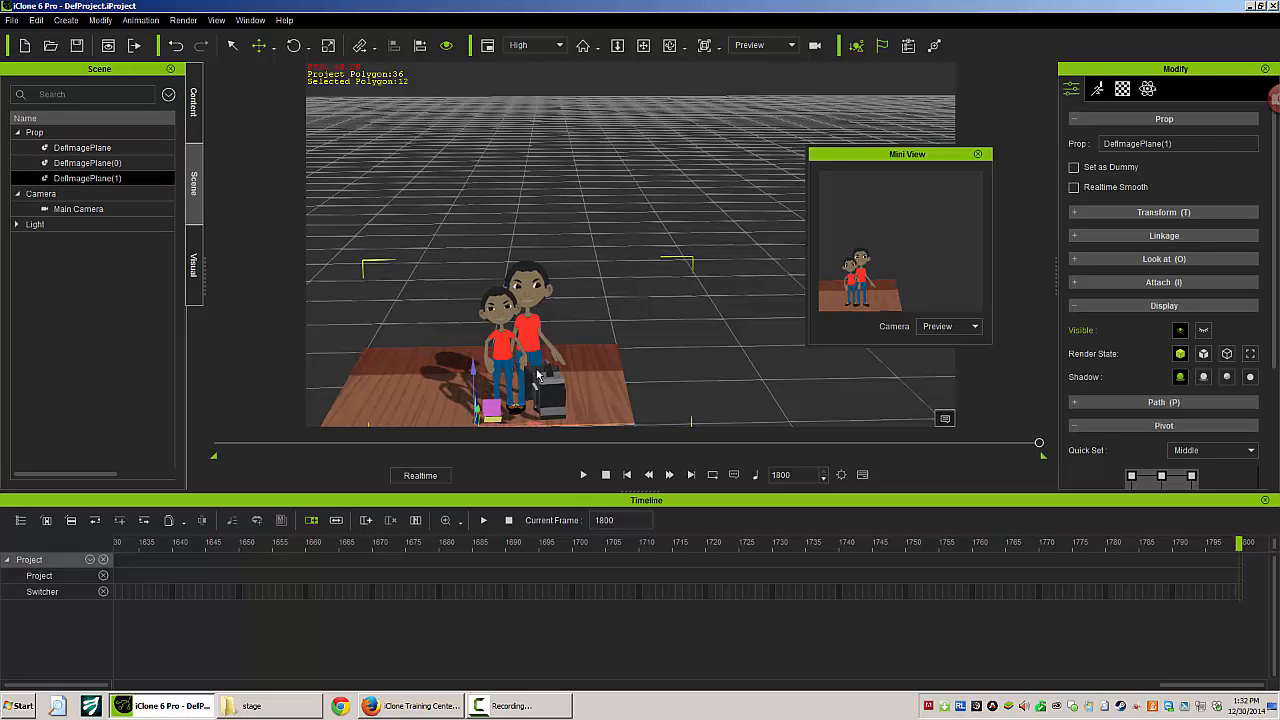
{"action": "mouse_move", "coordinate": [532, 422]}
{"action": "left_mouse_down"}
{"action": "mouse_move", "coordinate": [587, 422]}
{"action": "mouse_move", "coordinate": [530, 419]}
{"action": "mouse_move", "coordinate": [535, 400]}
{"action": "left_mouse_up"}
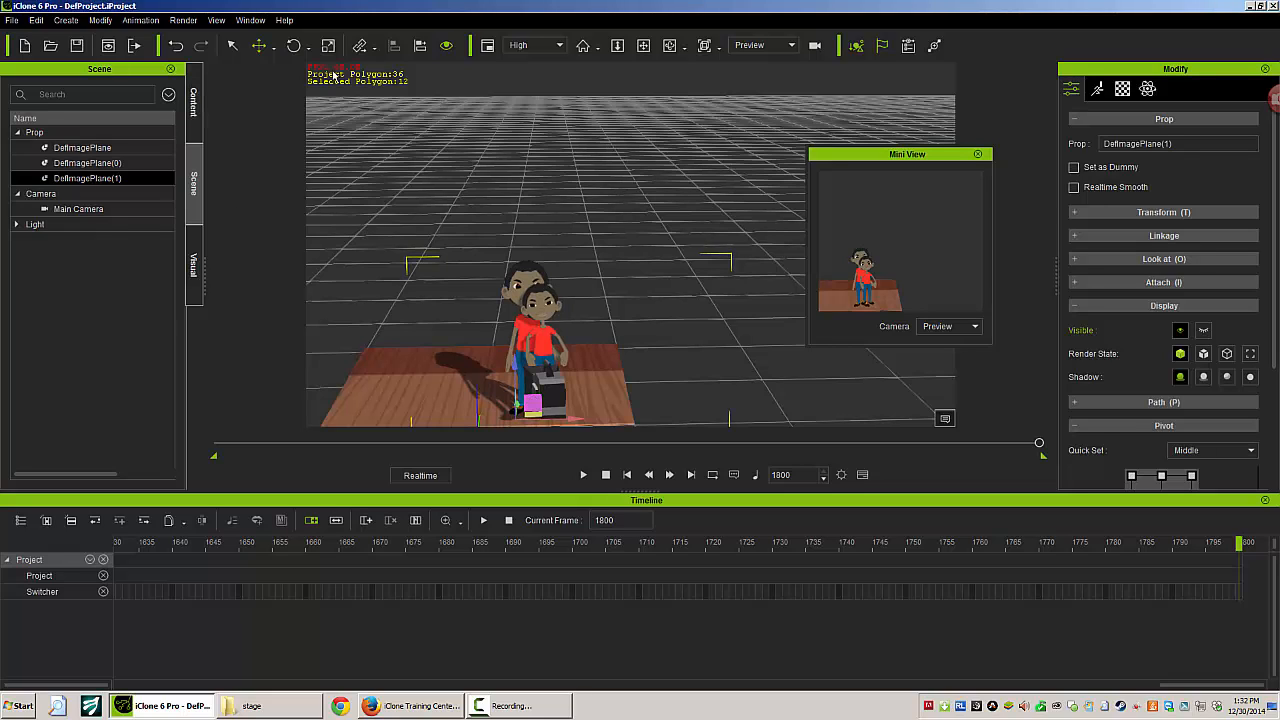
Scale up the duplicated character and reposition it so it lines up over the original character.
{"action": "left_click", "coordinate": [292, 47]}
{"action": "left_click", "coordinate": [326, 47]}
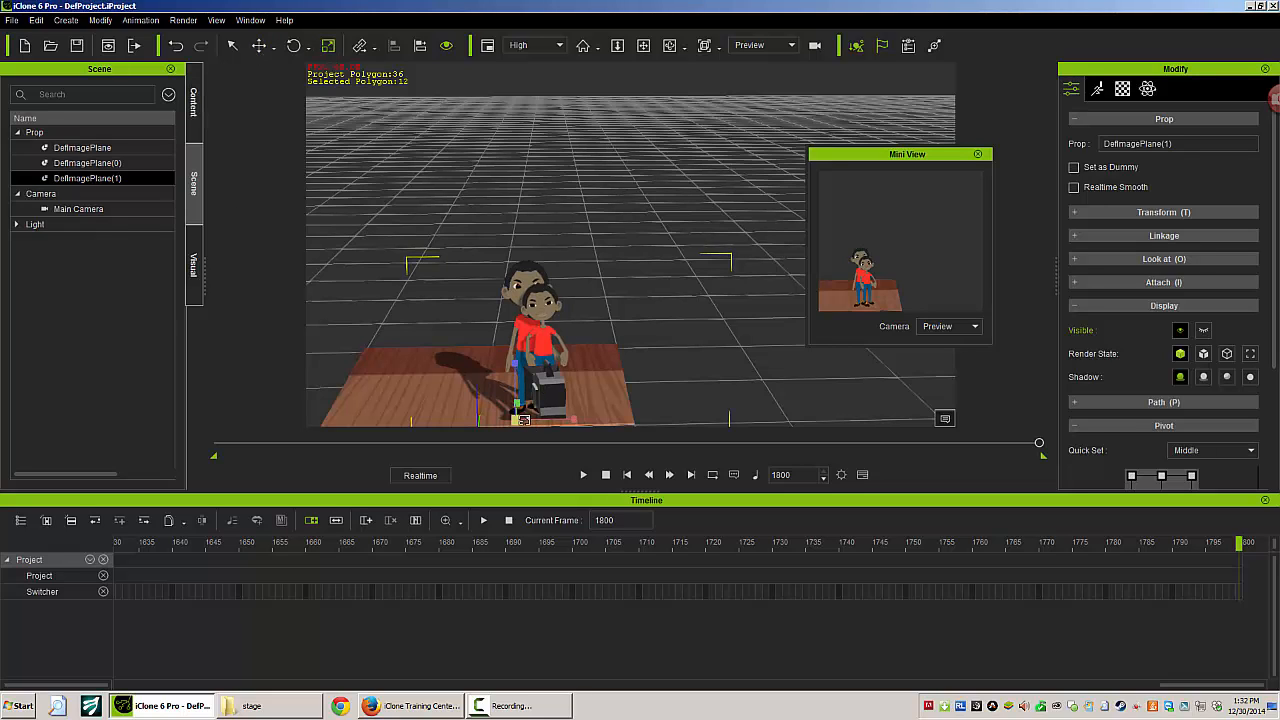
{"action": "left_click_drag", "start_coordinate": [517, 419], "coordinate": [557, 333]}
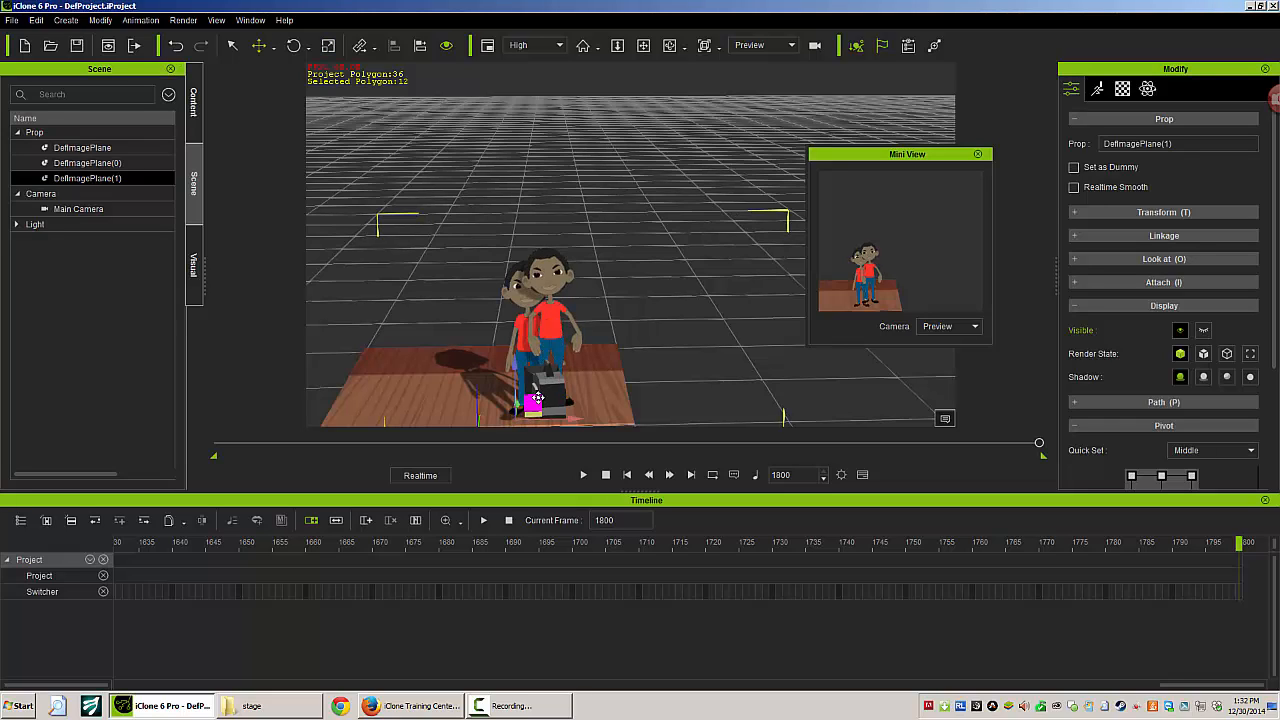
{"action": "left_click_drag", "start_coordinate": [530, 402], "coordinate": [522, 413]}
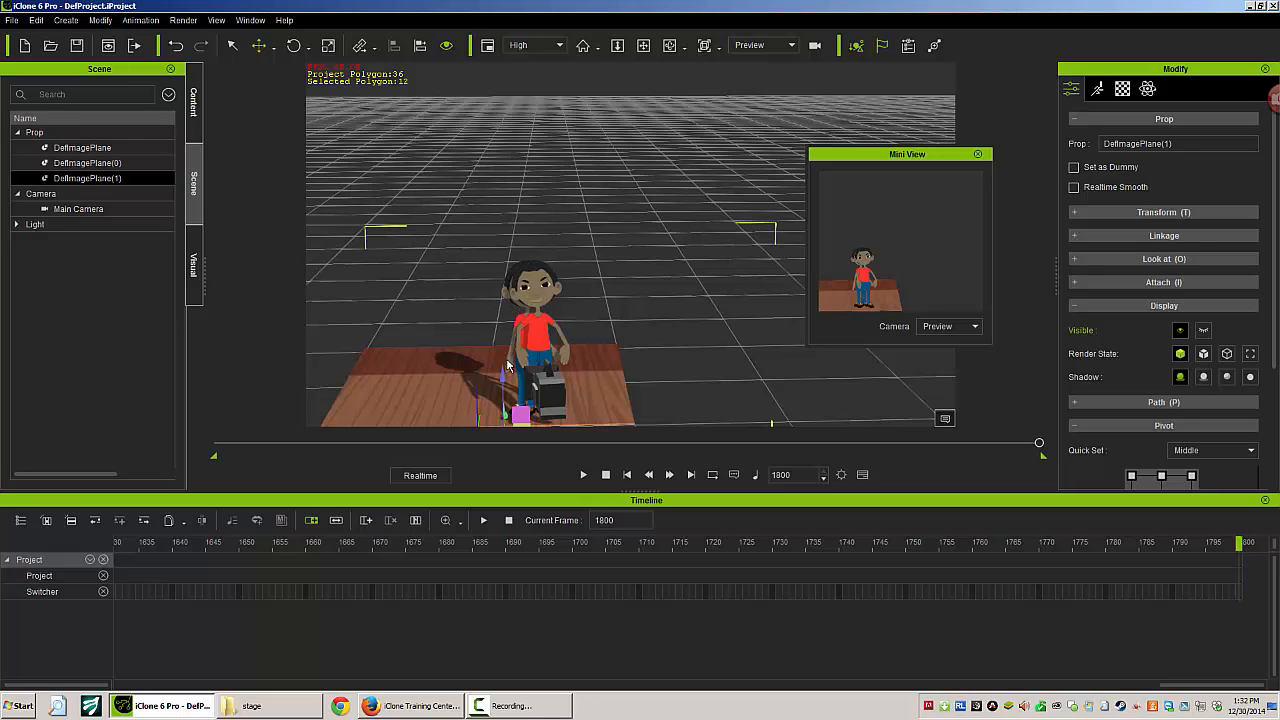
Scrub the timeline from frame 1 to 117, delete the duplicated character, and return to frame 1.
{"action": "left_click", "coordinate": [508, 520]}
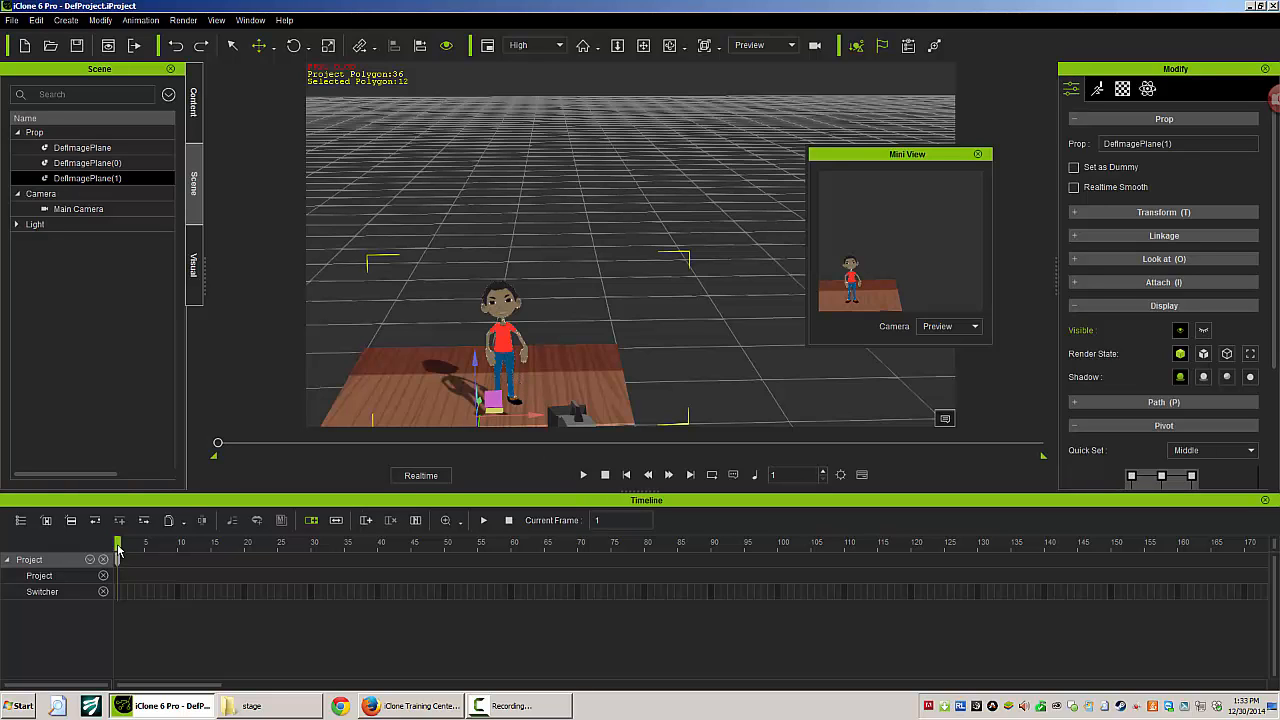
{"action": "left_click_drag", "start_coordinate": [117, 545], "coordinate": [891, 545]}
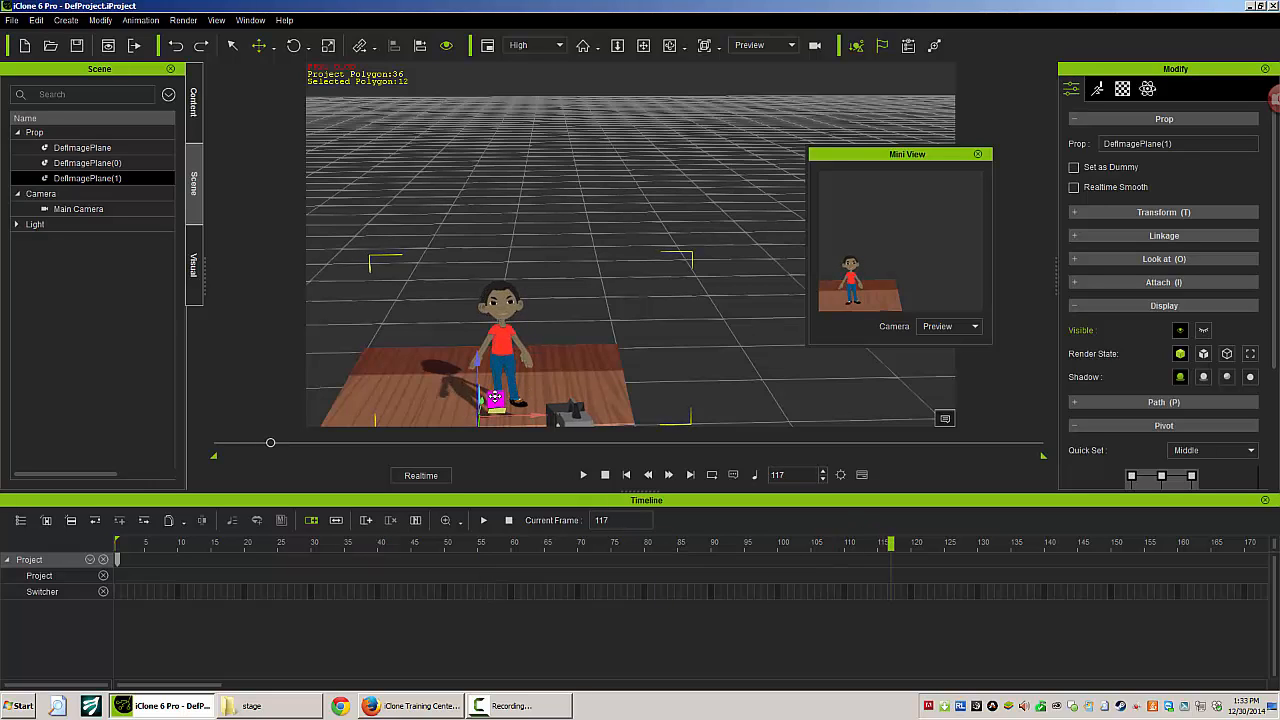
{"action": "key", "text": "Delete"}
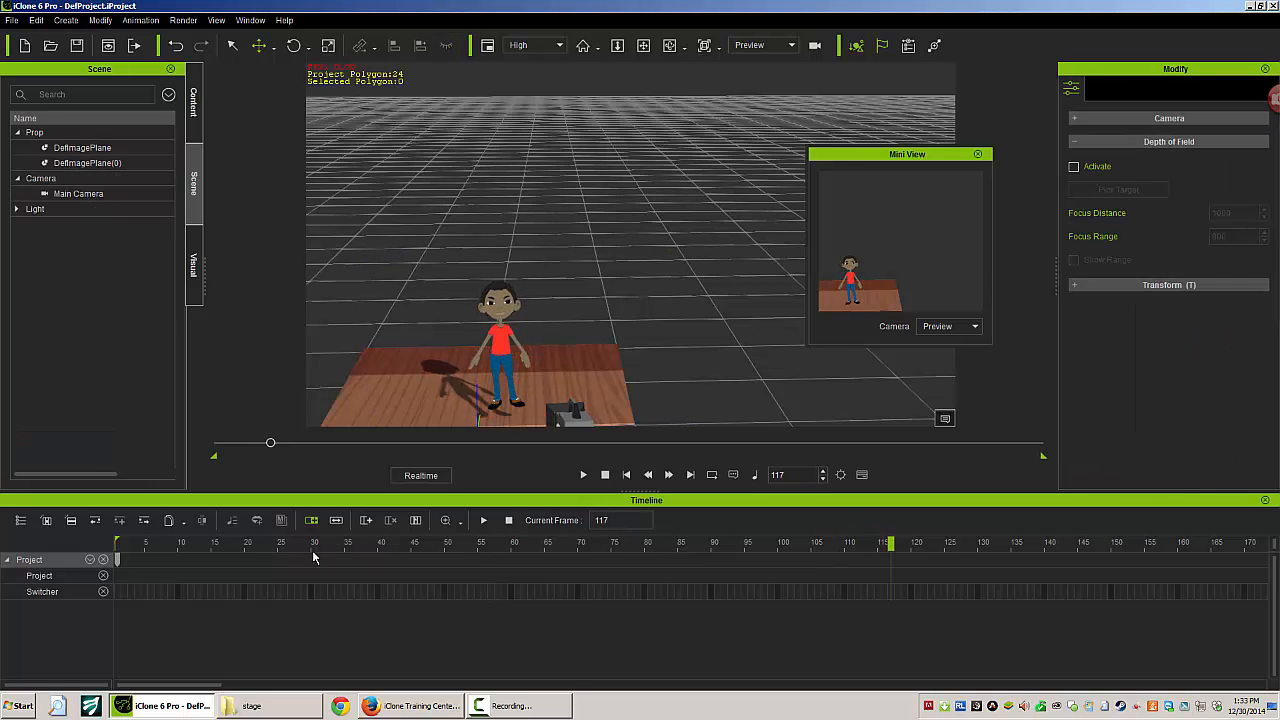
{"action": "left_click_drag", "start_coordinate": [146, 542], "coordinate": [80, 535]}
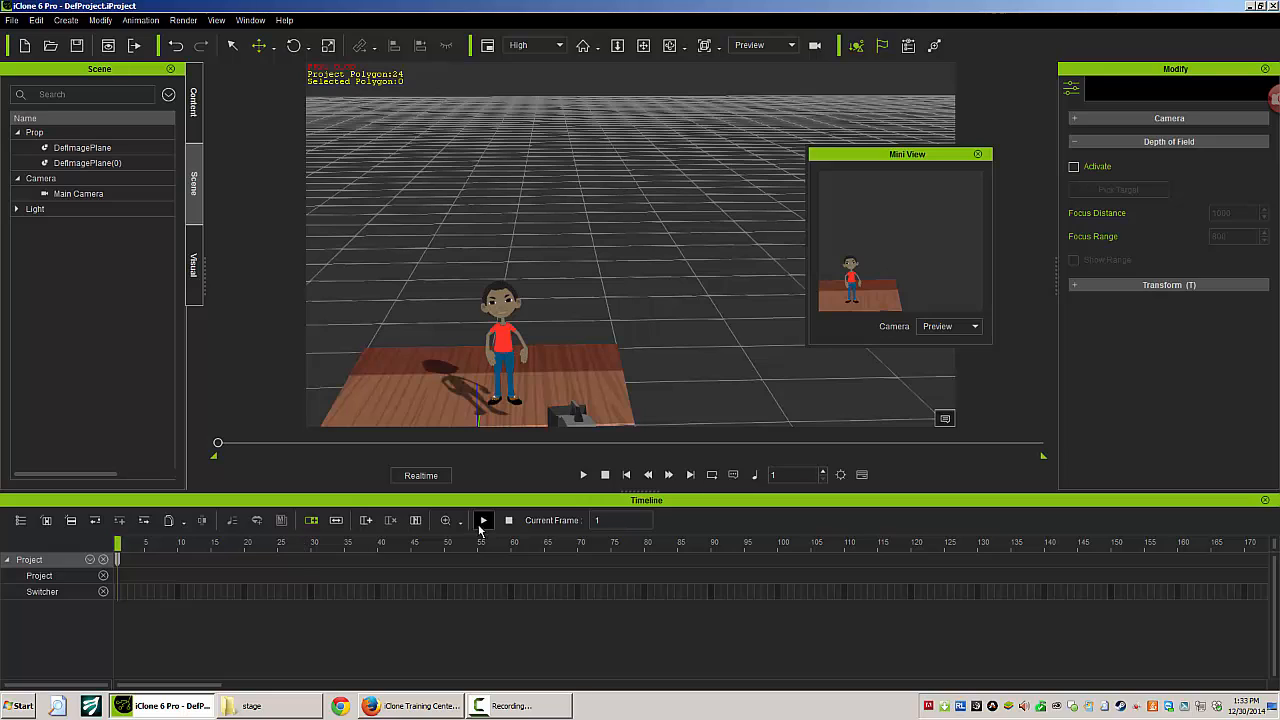
Duplicate the character plane at frame 1 and offset the copy slightly from the original on the wooden stage.
{"action": "left_click", "coordinate": [502, 341]}
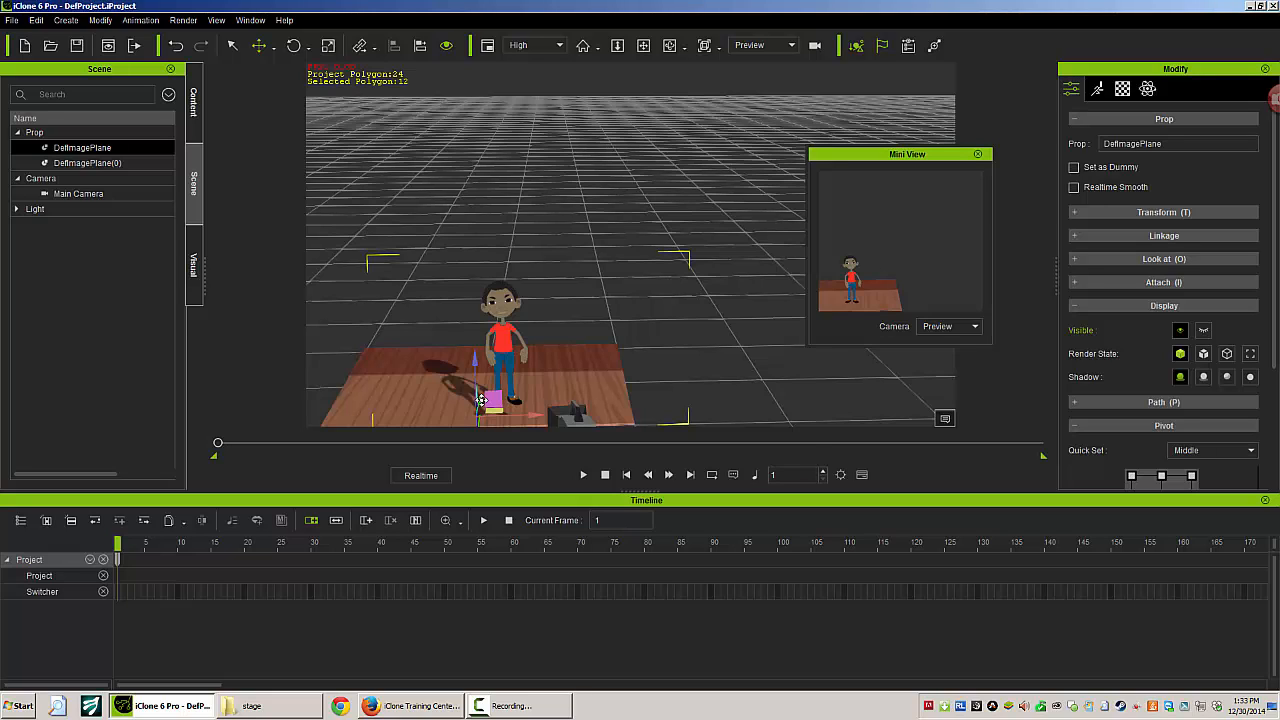
{"action": "left_click_drag", "start_coordinate": [481, 400], "coordinate": [540, 406]}
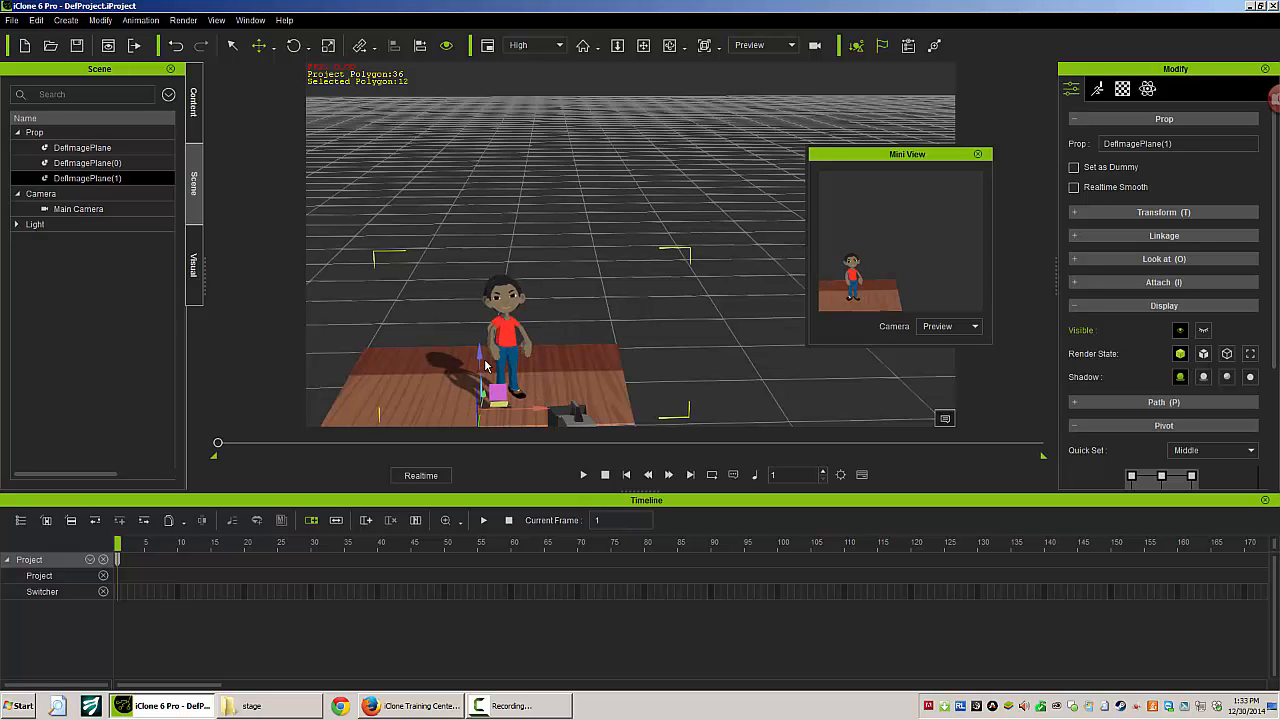
{"action": "left_click_drag", "start_coordinate": [478, 354], "coordinate": [480, 348]}
{"action": "left_click_drag", "start_coordinate": [537, 403], "coordinate": [540, 402]}
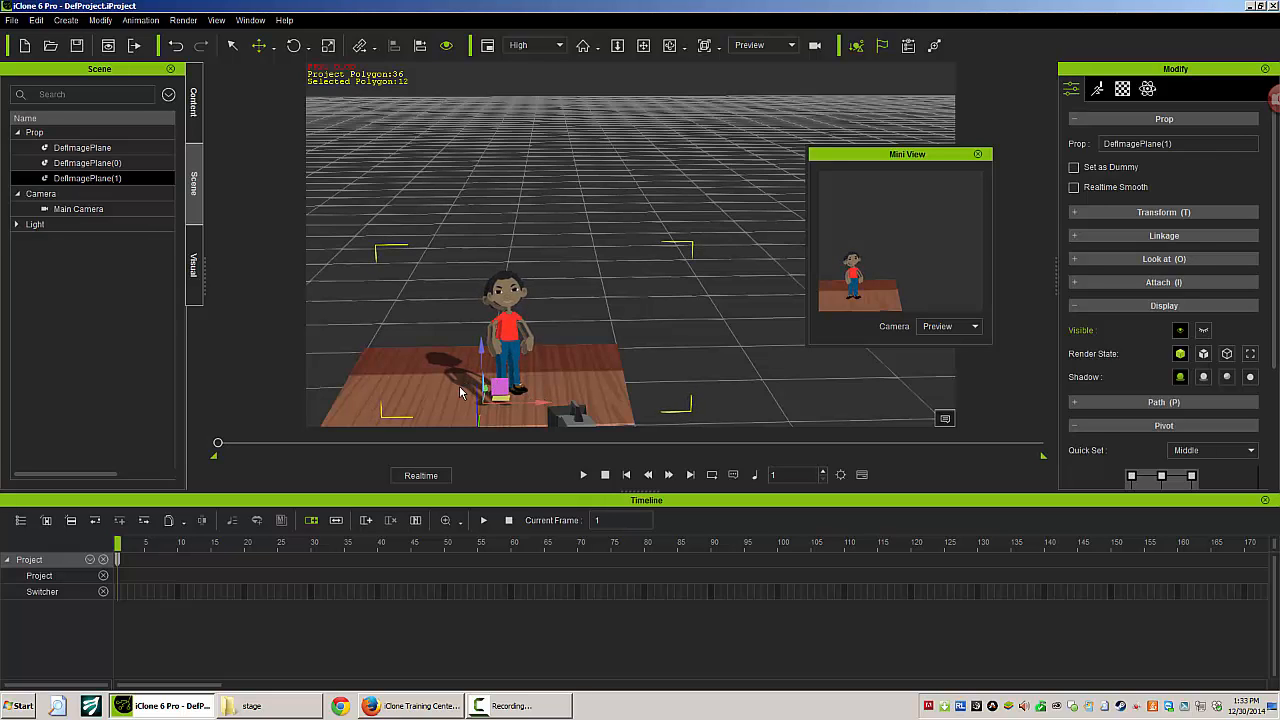
Examine the two overlapping character planes from head to feet, both close up and from farther back.
{"action": "scroll", "coordinate": [459, 386], "scroll_direction": "up", "scroll_amount": 2}
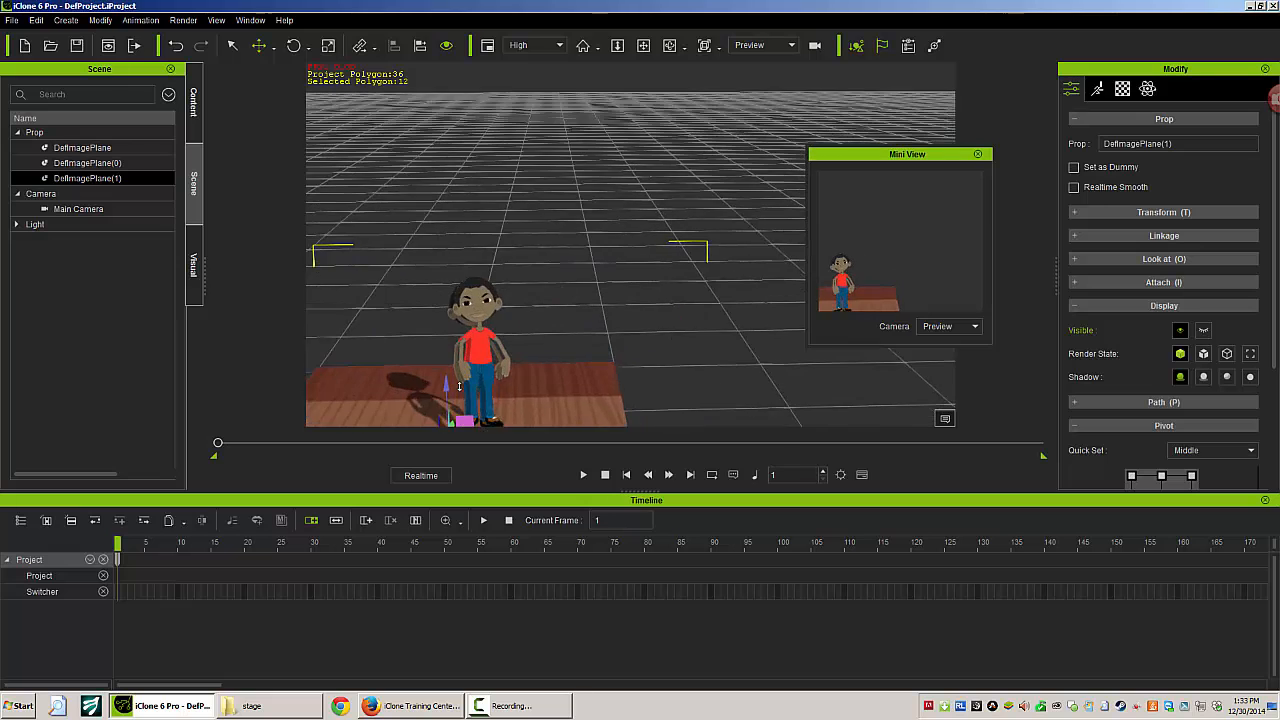
{"action": "scroll", "coordinate": [459, 386], "scroll_direction": "up", "scroll_amount": 3}
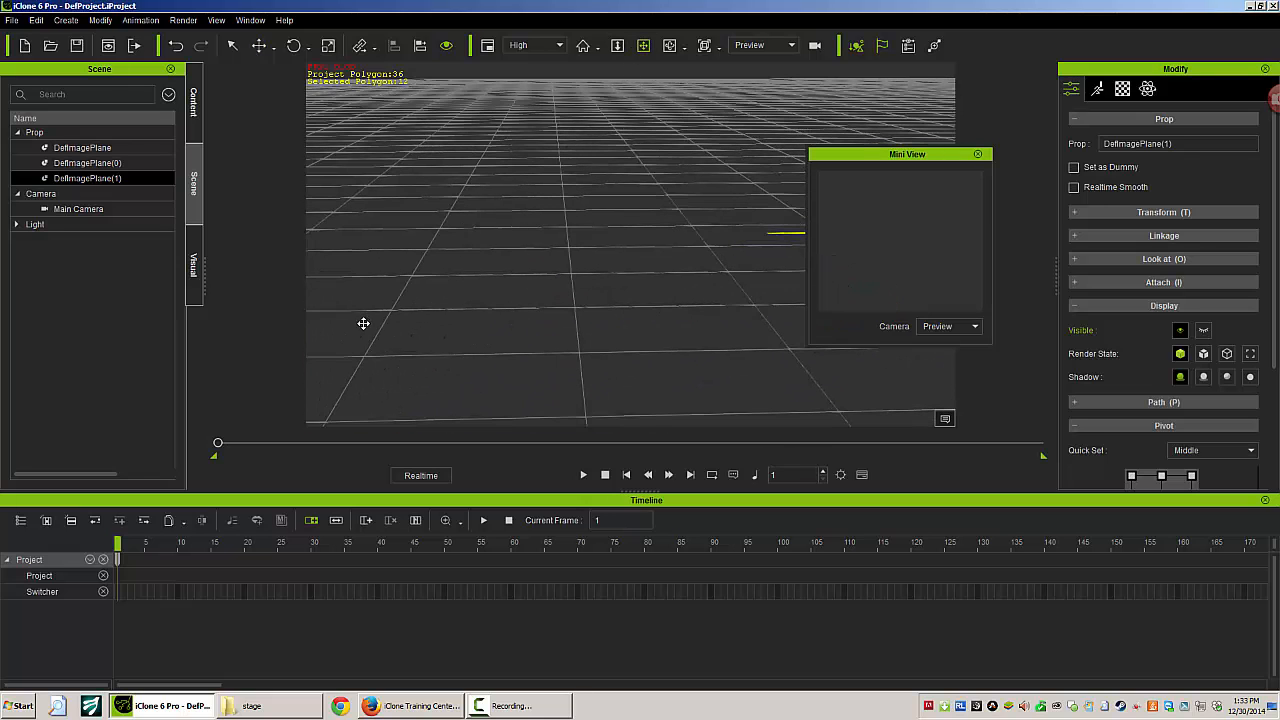
{"action": "scroll", "coordinate": [729, 209], "scroll_direction": "down", "scroll_amount": 5}
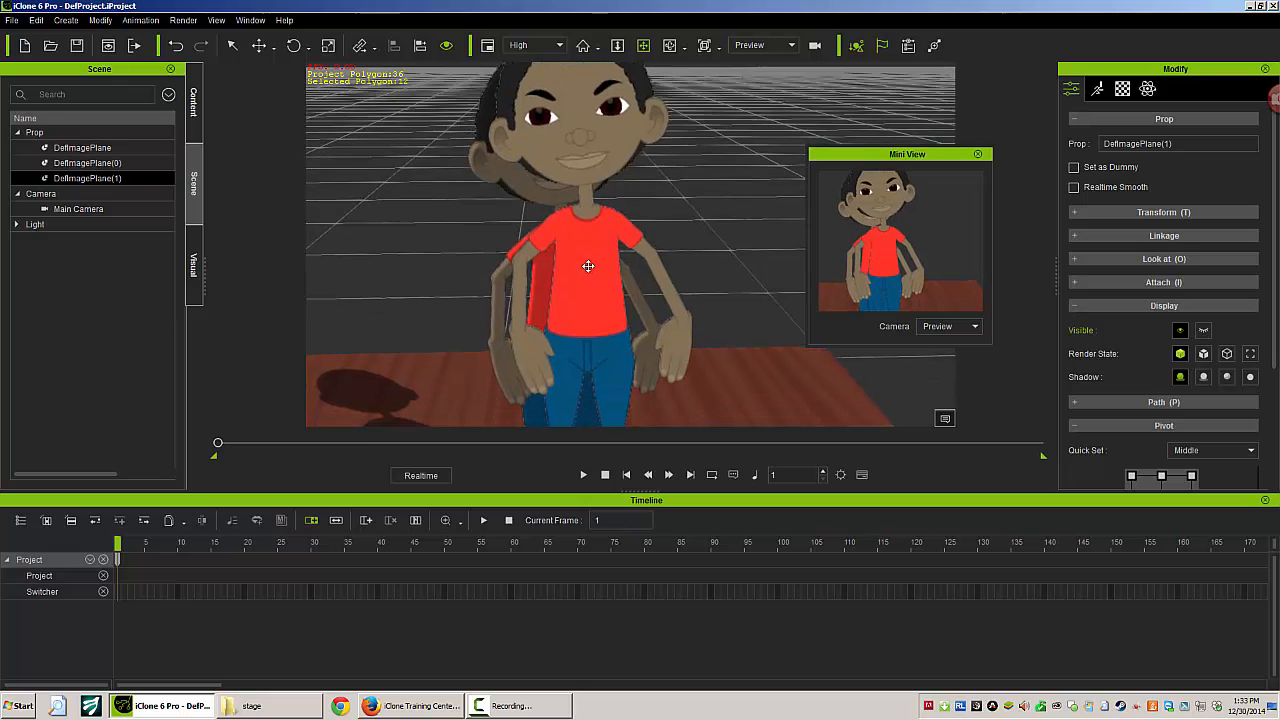
{"action": "mouse_move", "coordinate": [588, 266]}
{"action": "left_mouse_down"}
{"action": "mouse_move", "coordinate": [602, 238]}
{"action": "mouse_move", "coordinate": [595, 147]}
{"action": "left_mouse_up"}
{"action": "left_click_drag", "start_coordinate": [598, 218], "coordinate": [553, 184]}
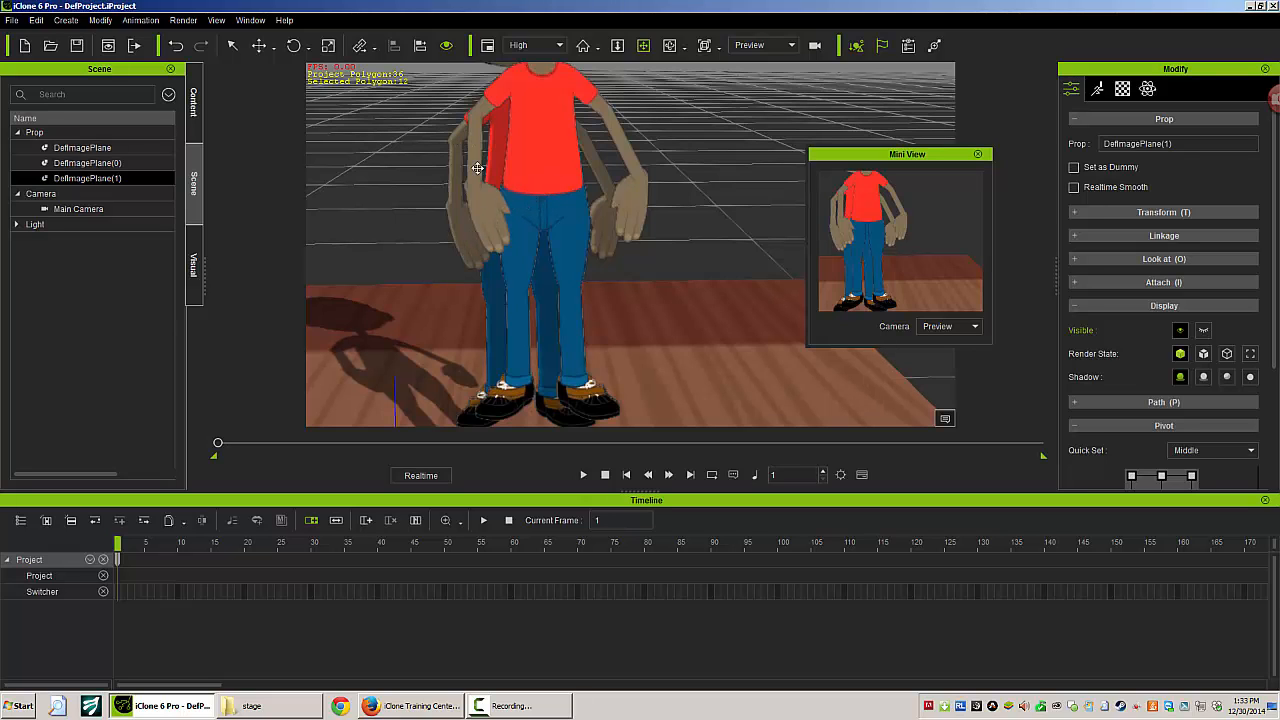
{"action": "left_click_drag", "start_coordinate": [557, 178], "coordinate": [583, 332]}
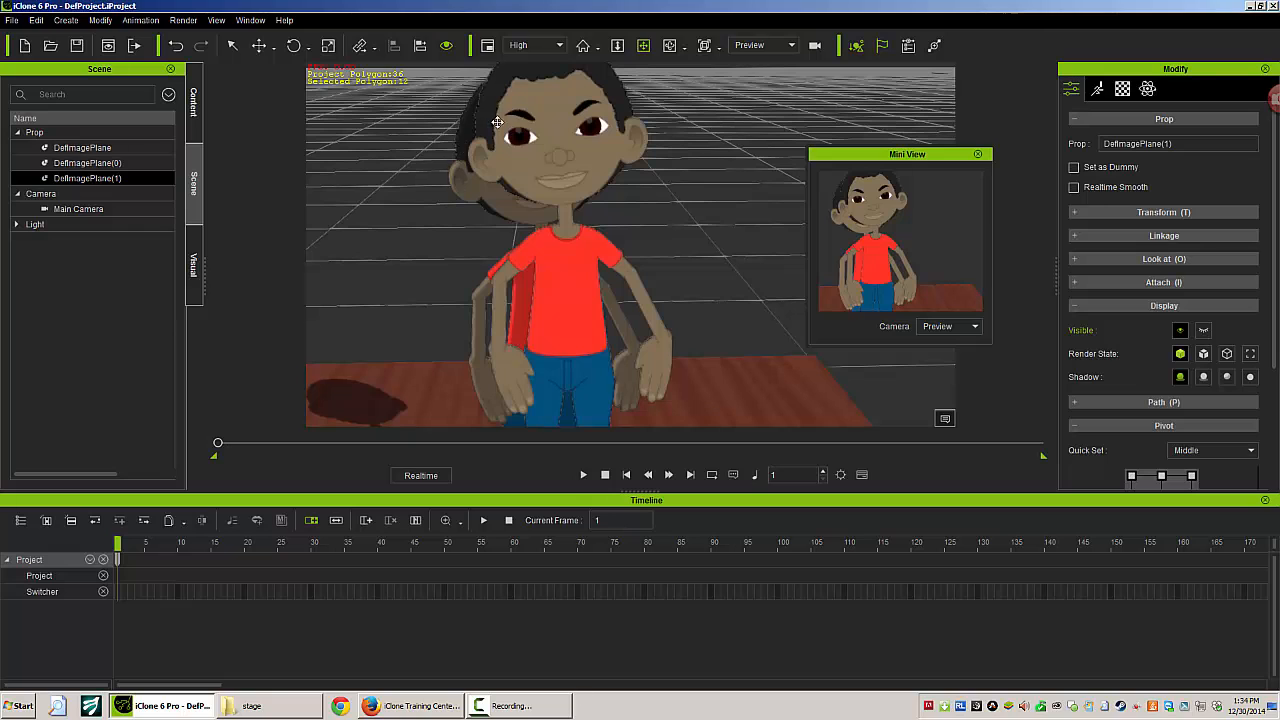
{"action": "scroll", "coordinate": [572, 290], "scroll_direction": "down", "scroll_amount": 5}
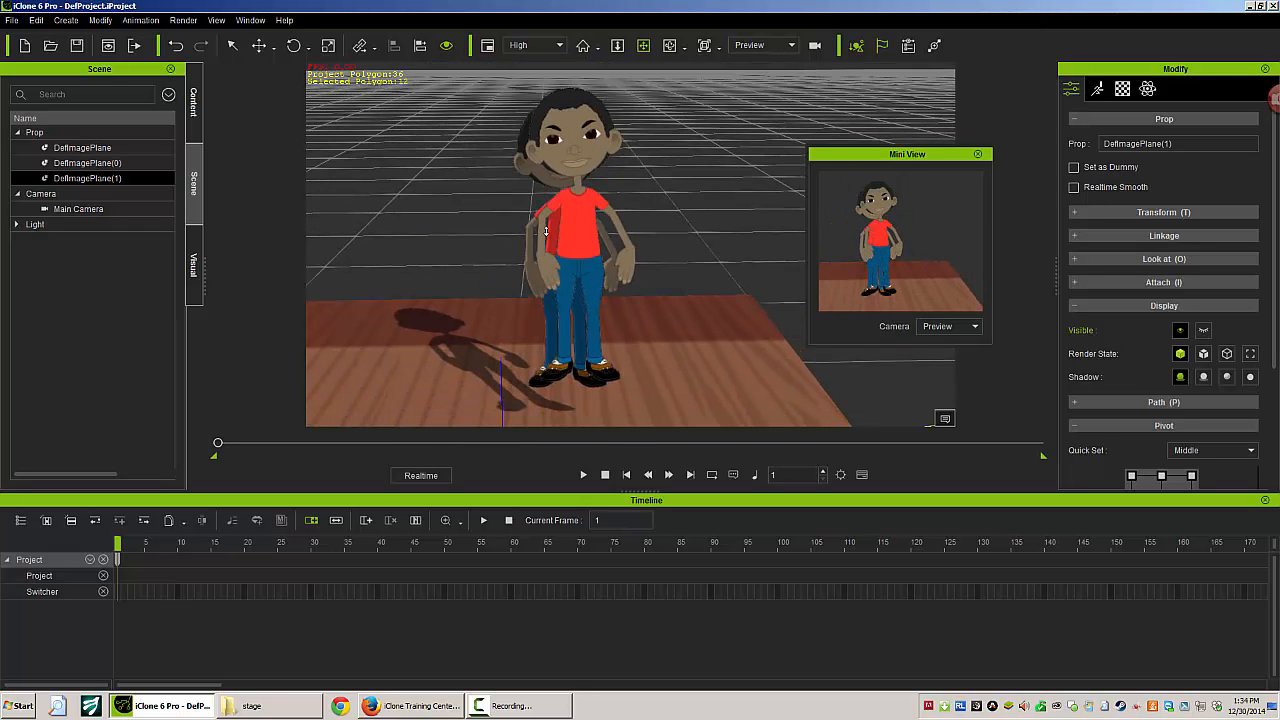
{"action": "middle_click_drag", "start_coordinate": [546, 231], "coordinate": [534, 251]}
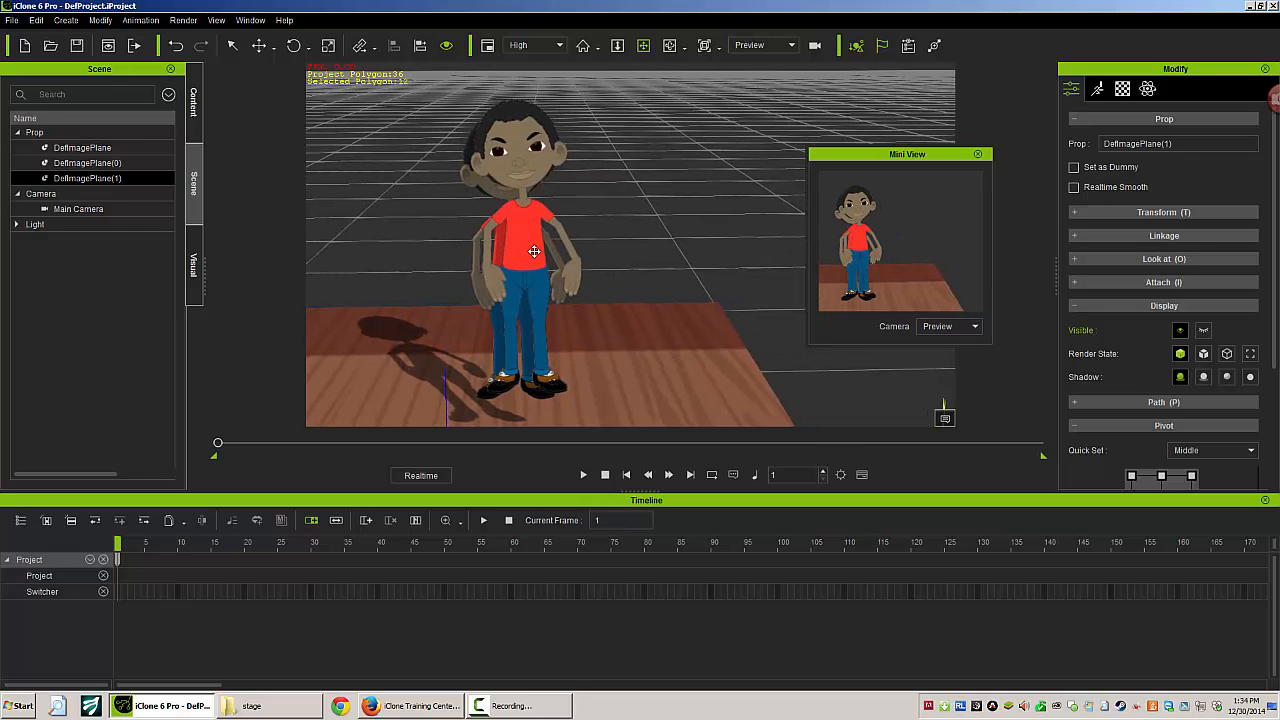
{"action": "scroll", "coordinate": [534, 251], "scroll_direction": "down", "scroll_amount": 3}
{"action": "scroll", "coordinate": [562, 250], "scroll_direction": "down", "scroll_amount": 2}
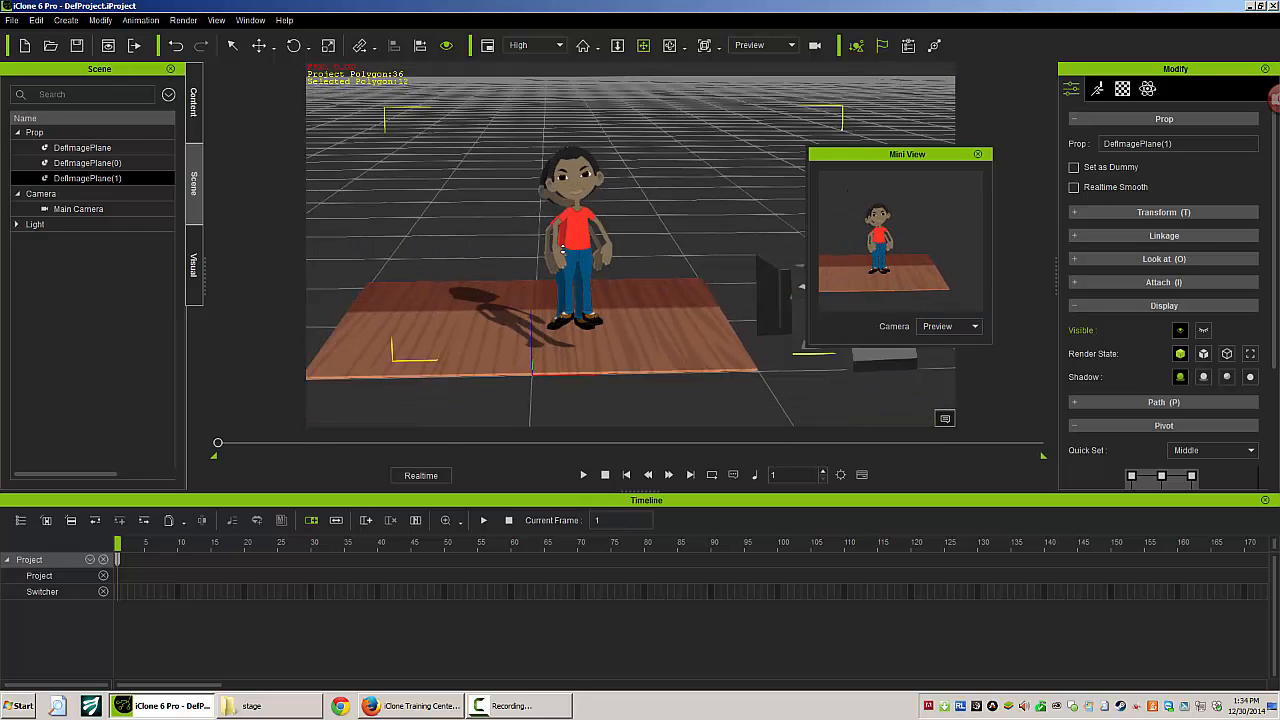
{"action": "scroll", "coordinate": [562, 250], "scroll_direction": "down", "scroll_amount": 1}
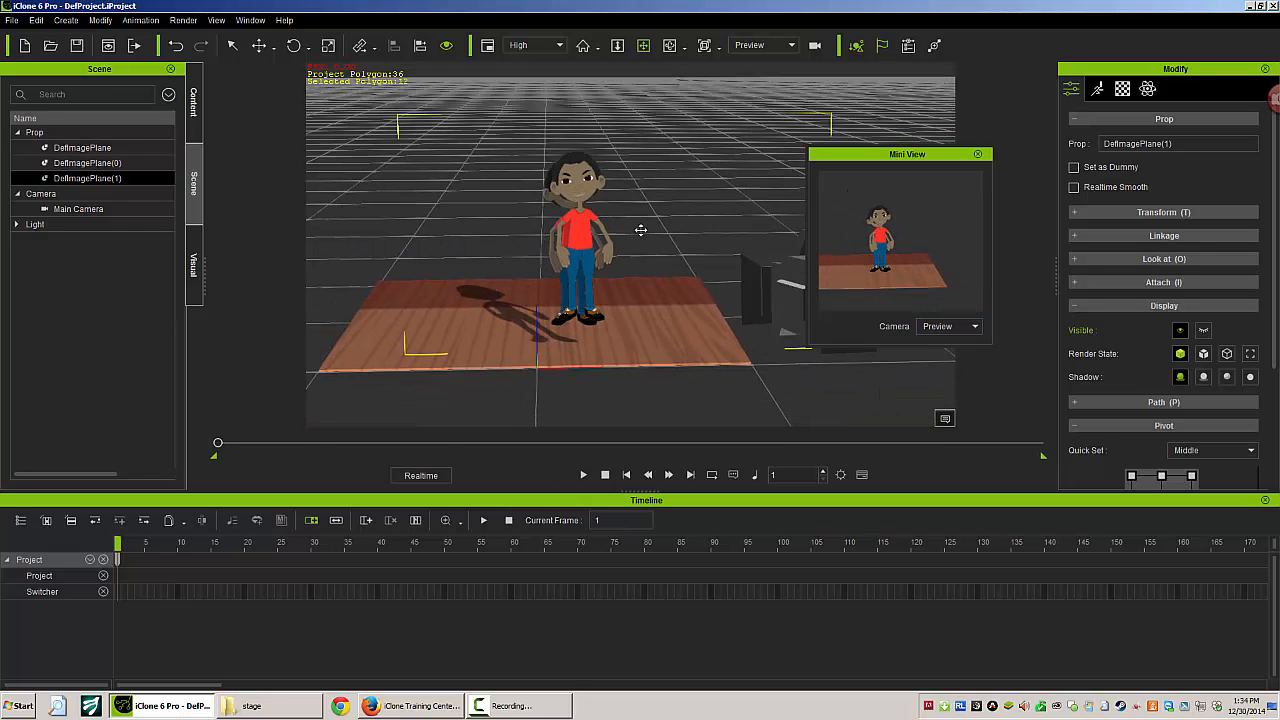
{"action": "right_click_drag", "start_coordinate": [640, 230], "coordinate": [554, 274]}
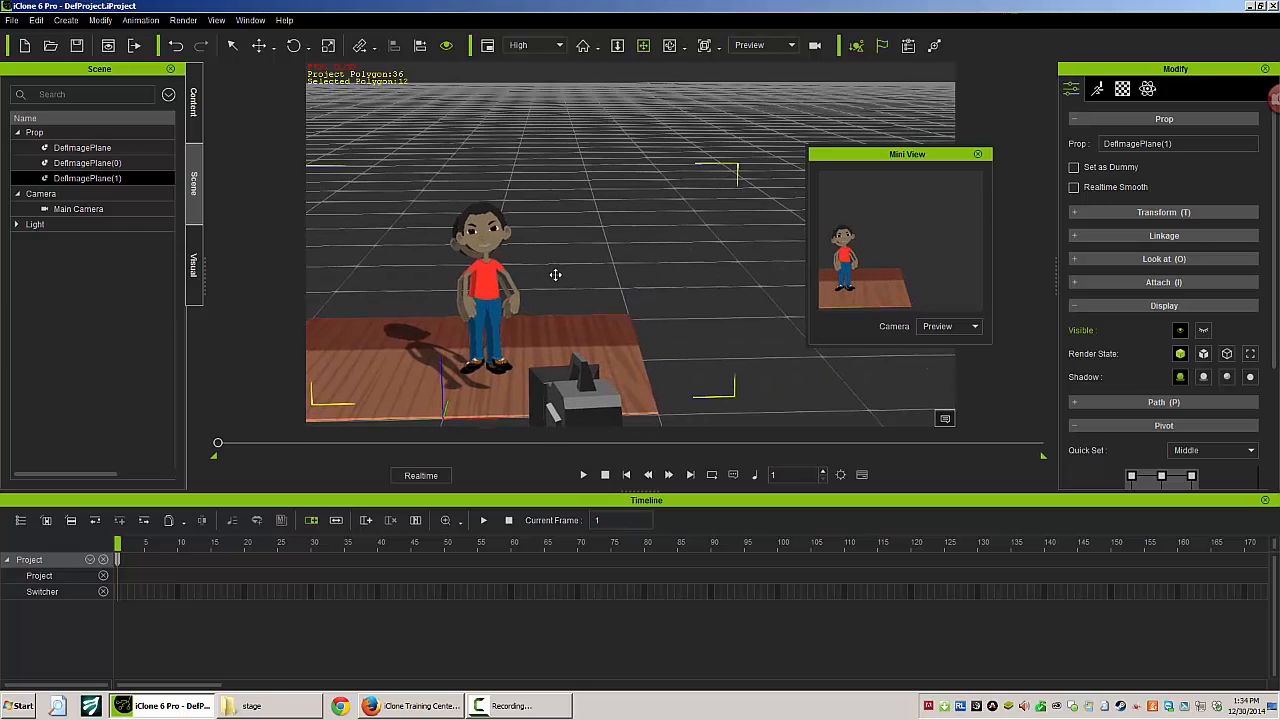
Move the duplicated character up and away from the original, off the wooden stage, and scale it down slightly.
{"action": "left_click", "coordinate": [259, 45]}
{"action": "left_click_drag", "start_coordinate": [458, 368], "coordinate": [586, 259]}
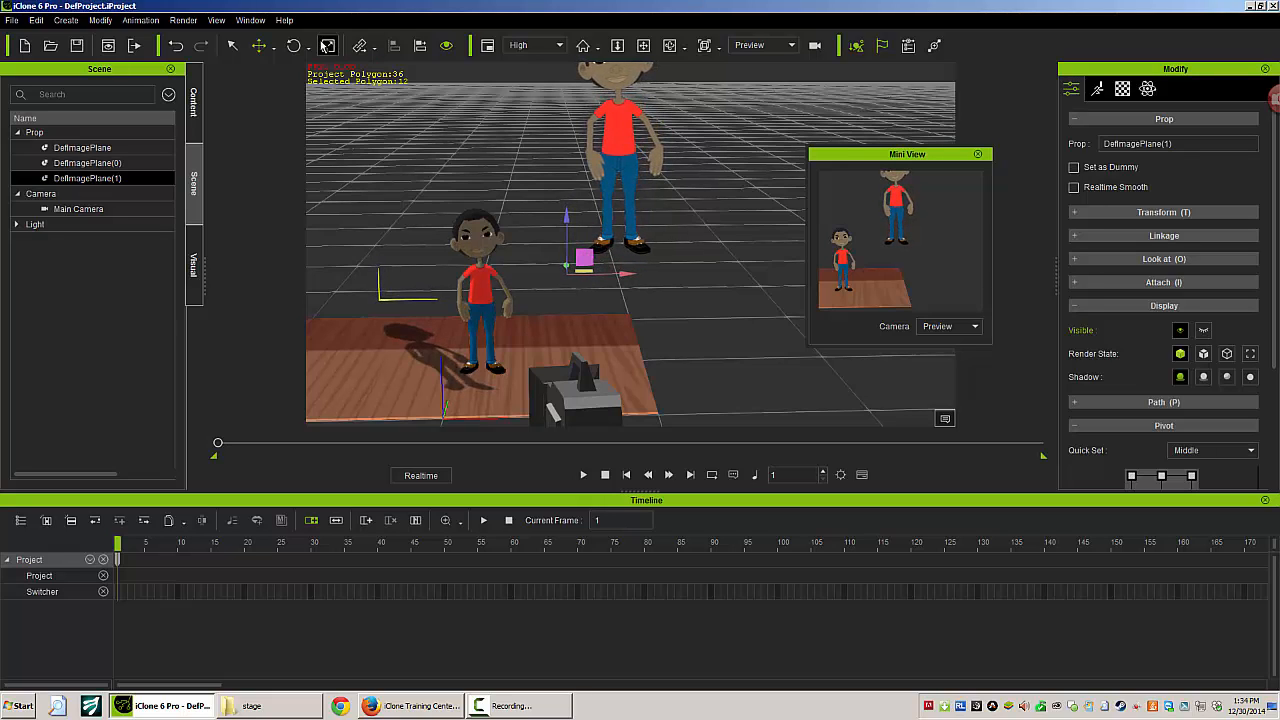
{"action": "left_click", "coordinate": [328, 45]}
{"action": "mouse_move", "coordinate": [566, 273]}
{"action": "left_mouse_down"}
{"action": "mouse_move", "coordinate": [556, 302]}
{"action": "mouse_move", "coordinate": [575, 287]}
{"action": "left_mouse_up"}
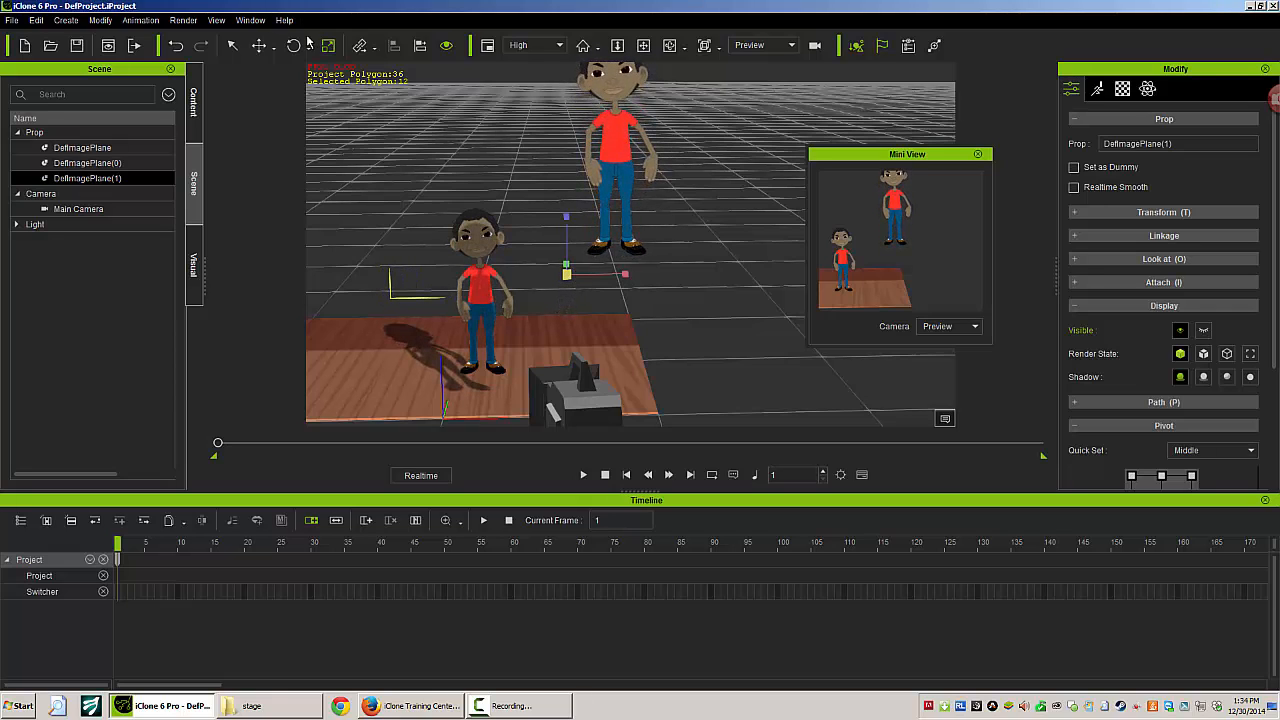
Move the duplicated character farther up and away from the wooden stage, and select the original character plane.
{"action": "left_click", "coordinate": [259, 45]}
{"action": "left_click_drag", "start_coordinate": [584, 250], "coordinate": [692, 294]}
{"action": "left_click_drag", "start_coordinate": [632, 235], "coordinate": [629, 202]}
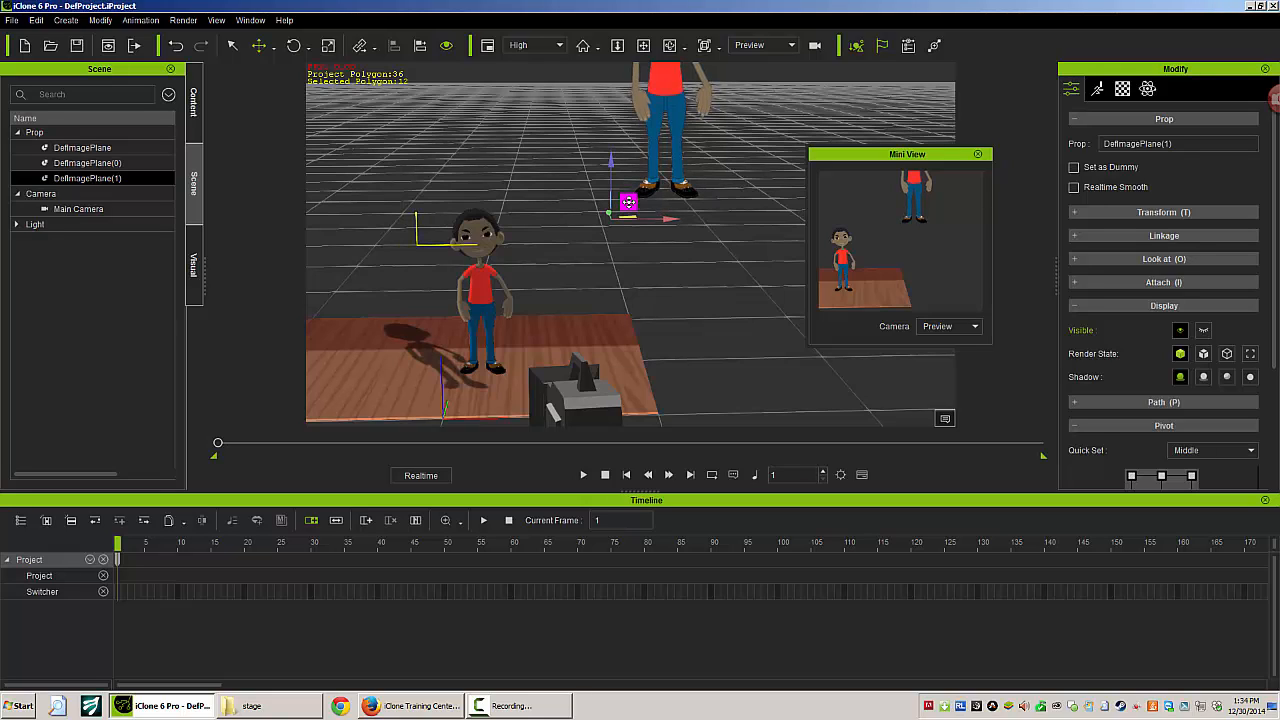
{"action": "left_click", "coordinate": [633, 284]}
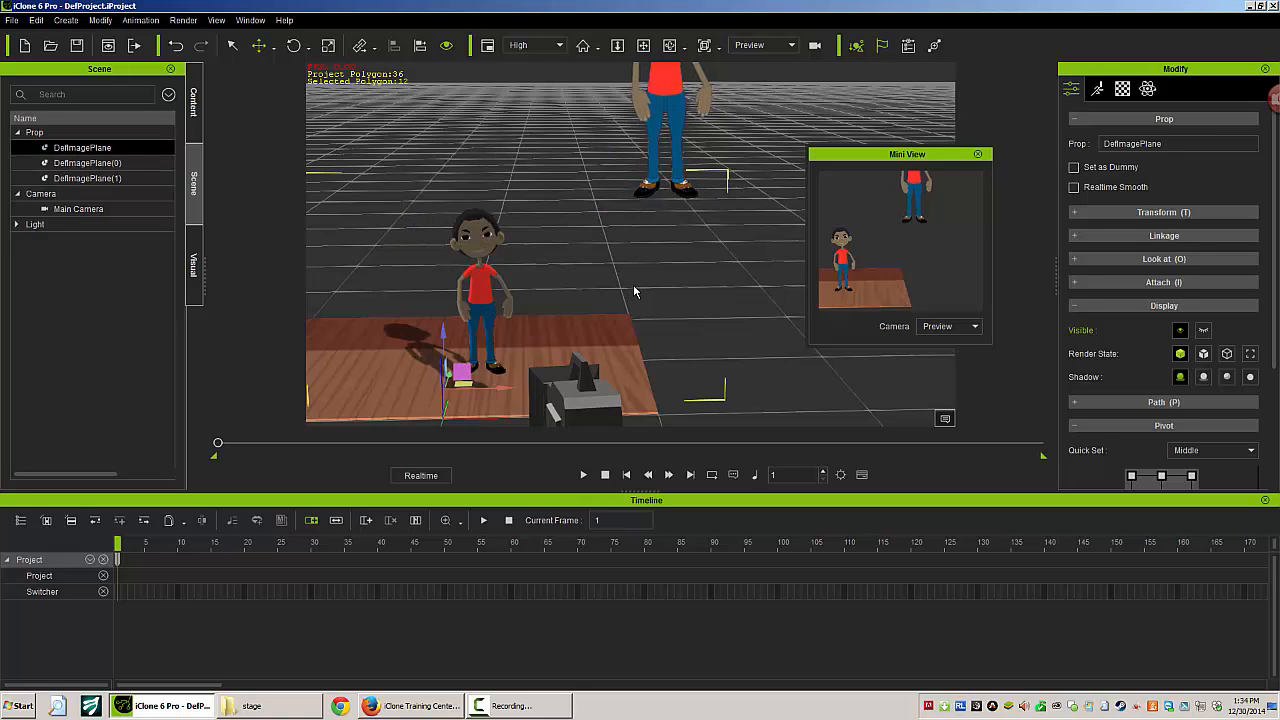
Switch the viewport to the Main Camera and frame the original character at full height on the stage.
{"action": "left_click", "coordinate": [772, 45]}
{"action": "left_click", "coordinate": [757, 78]}
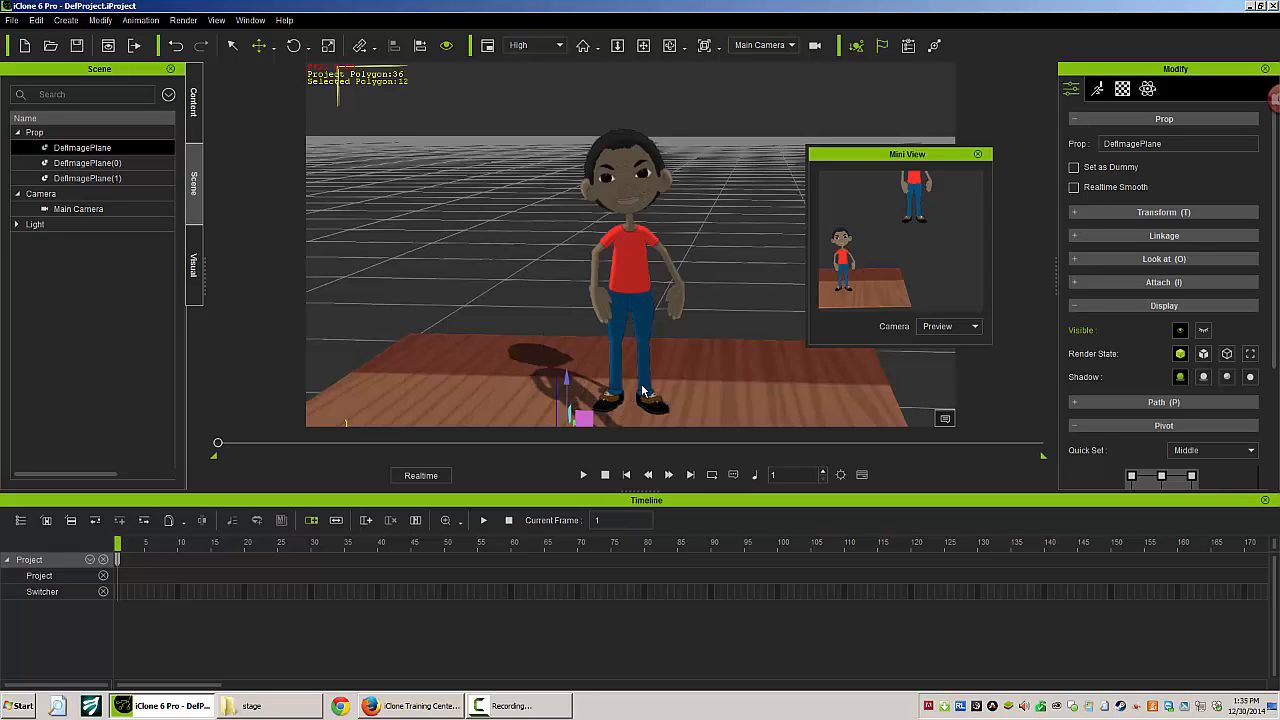
{"action": "scroll", "coordinate": [545, 352], "scroll_direction": "up", "scroll_amount": 5}
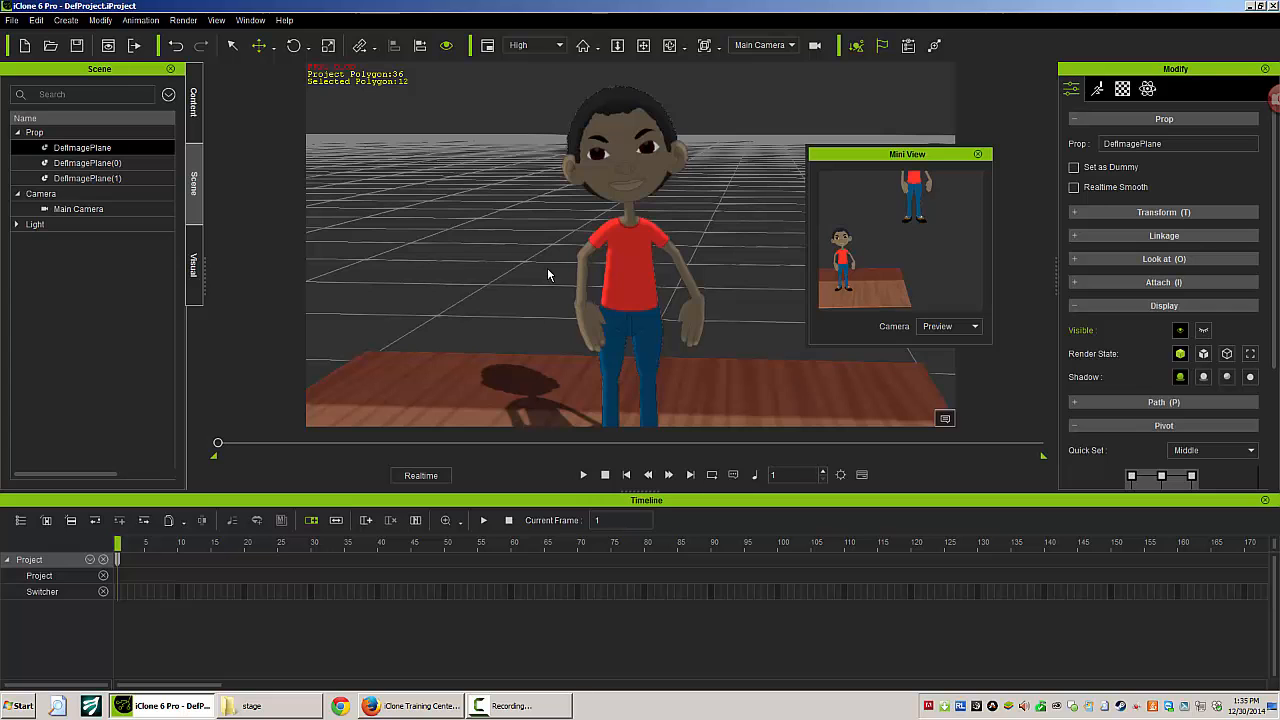
{"action": "middle_click_drag", "start_coordinate": [548, 272], "coordinate": [528, 232]}
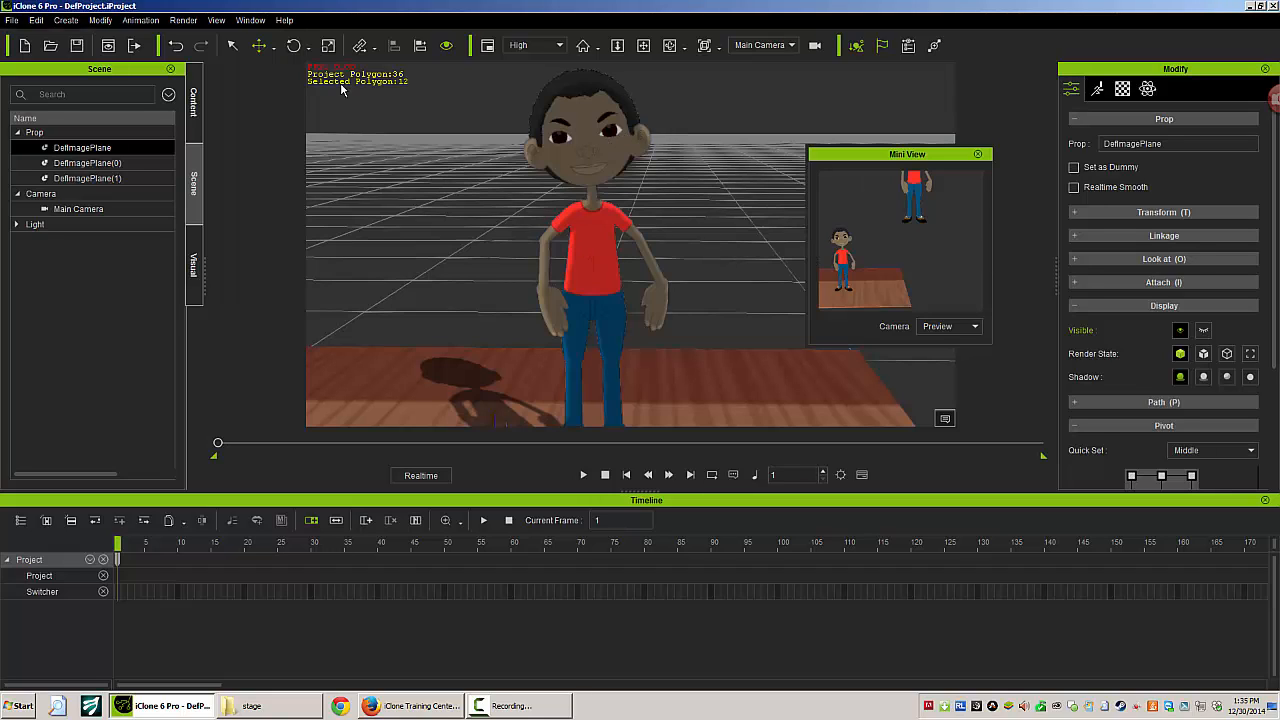
{"action": "left_click", "coordinate": [232, 45]}
{"action": "scroll", "coordinate": [600, 210], "scroll_direction": "down", "scroll_amount": 3}
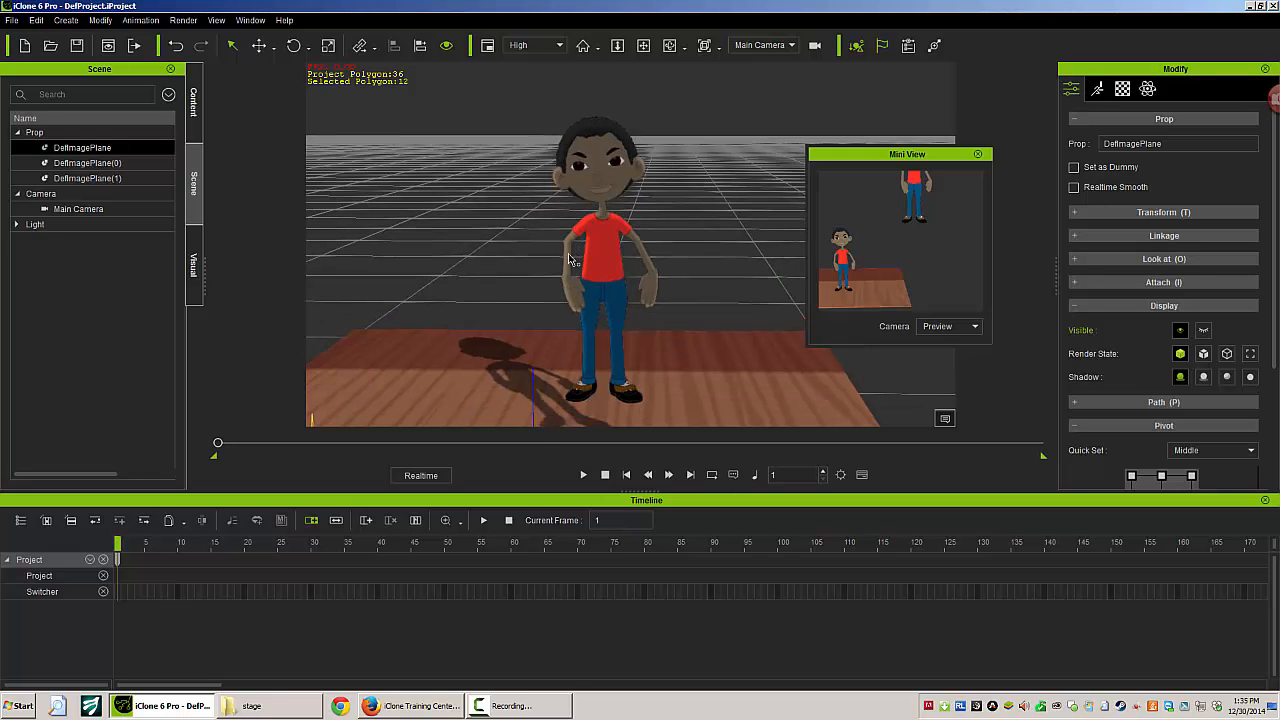
Look through the content library and the visual settings, including Shadow and Toon Shader, and return to the scene's object list.
{"action": "left_click", "coordinate": [193, 118]}
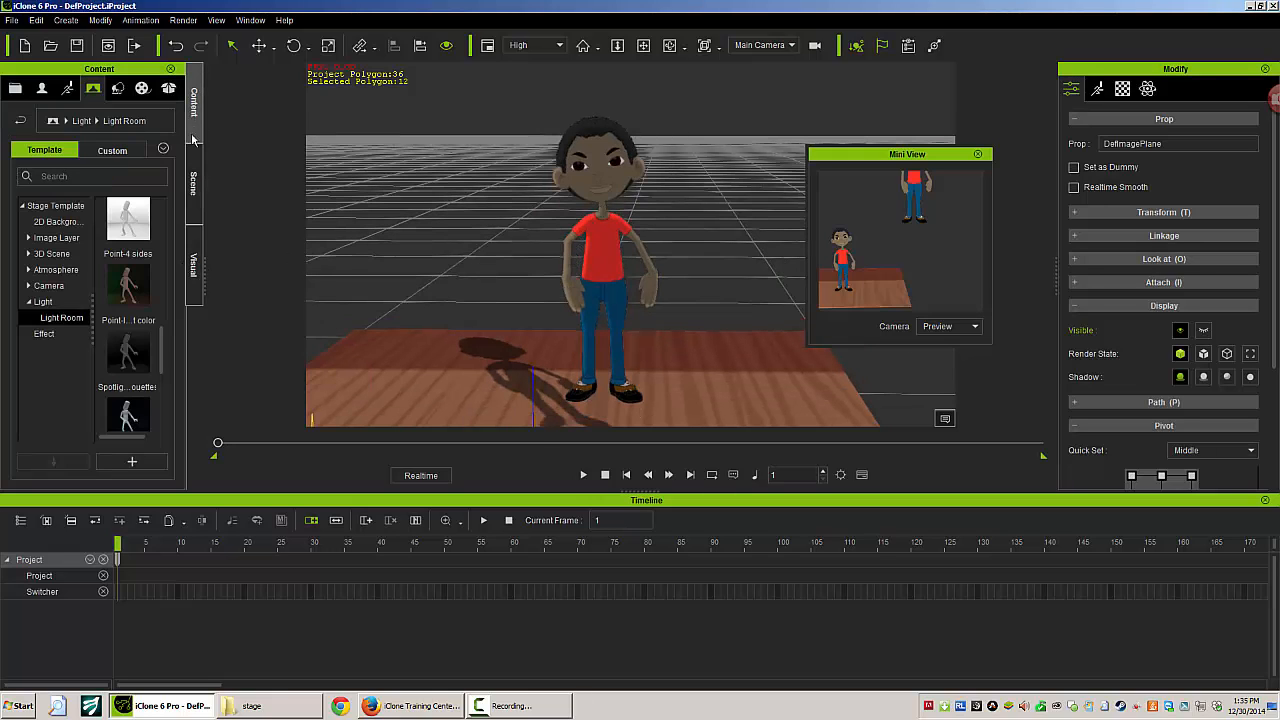
{"action": "left_click", "coordinate": [191, 190]}
{"action": "left_click", "coordinate": [193, 265]}
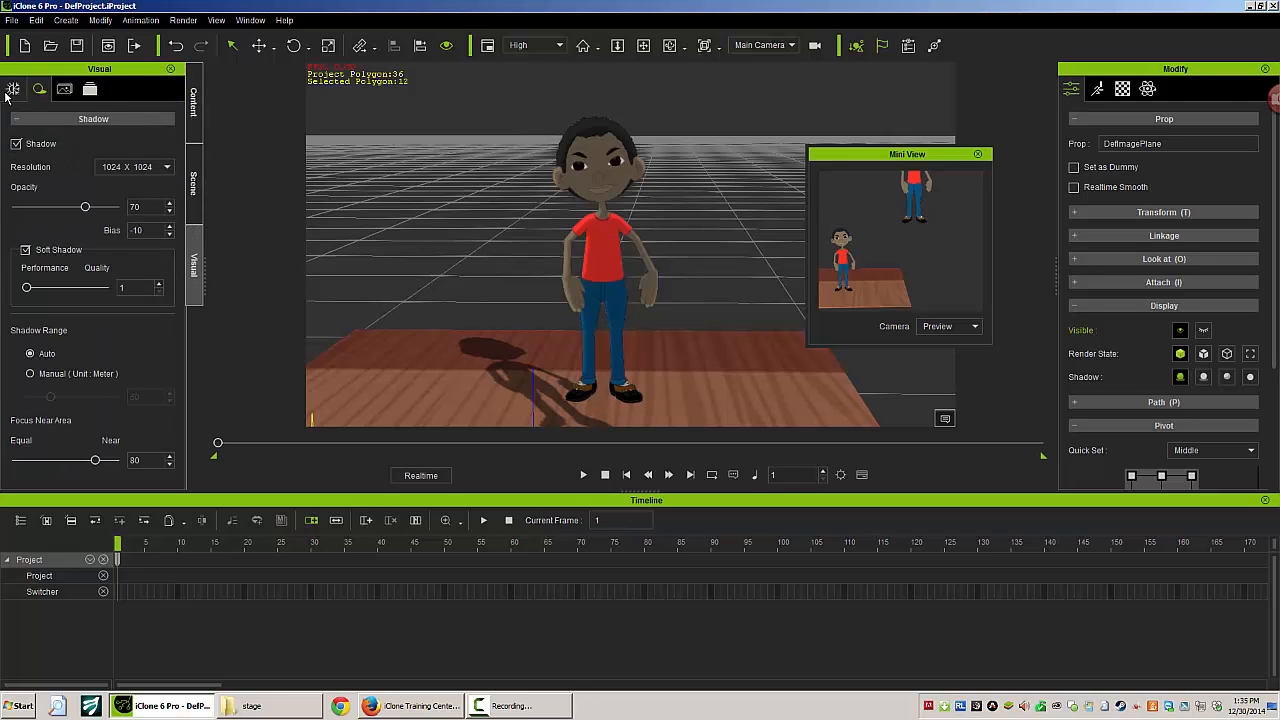
{"action": "left_click", "coordinate": [14, 89]}
{"action": "left_click", "coordinate": [64, 89]}
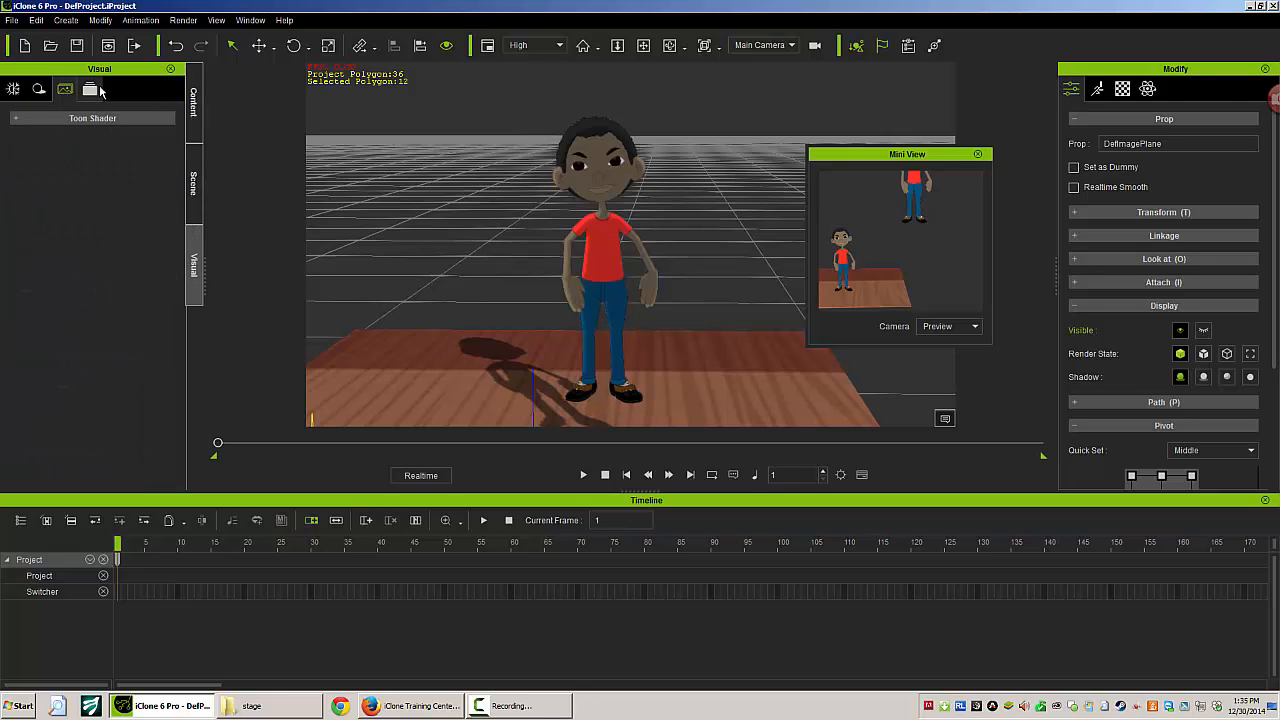
{"action": "left_click", "coordinate": [90, 89]}
{"action": "left_click", "coordinate": [39, 89]}
{"action": "left_click", "coordinate": [64, 89]}
{"action": "left_click", "coordinate": [193, 183]}
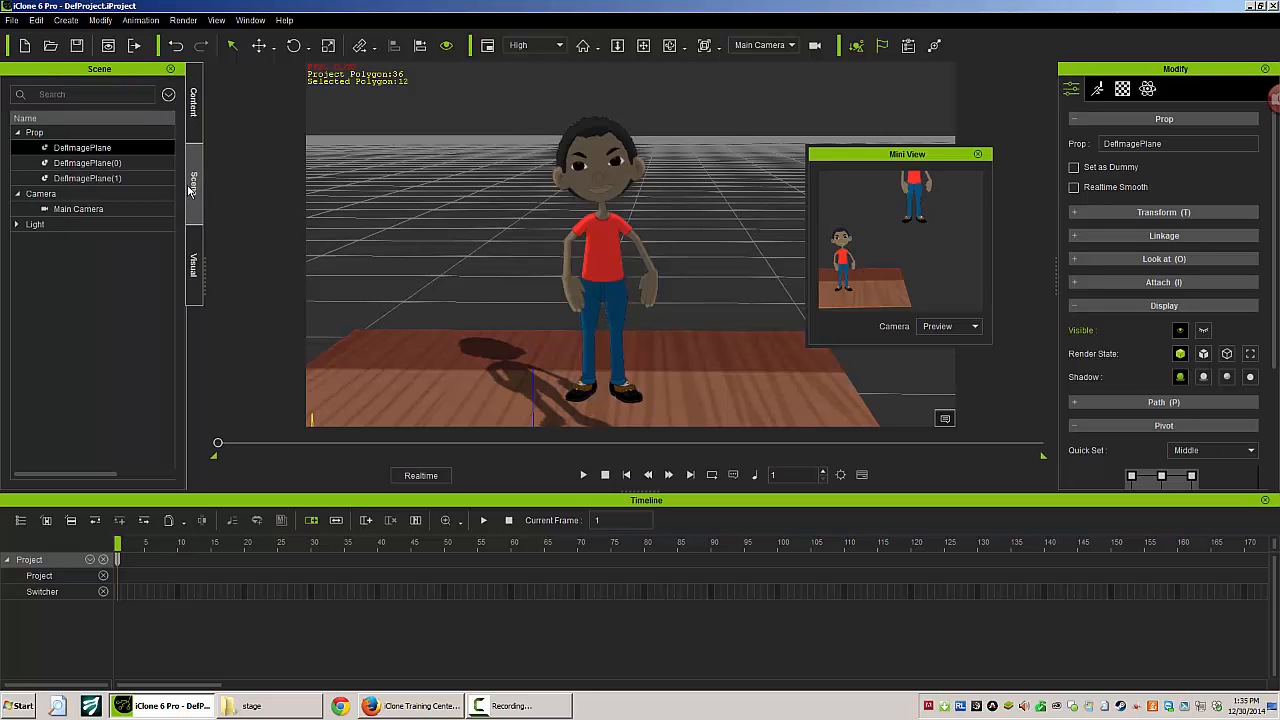
Try to move the DefImagePlane prop slightly, and undo the last change.
{"action": "left_click", "coordinate": [68, 150]}
{"action": "left_click", "coordinate": [76, 162]}
{"action": "left_click", "coordinate": [82, 178]}
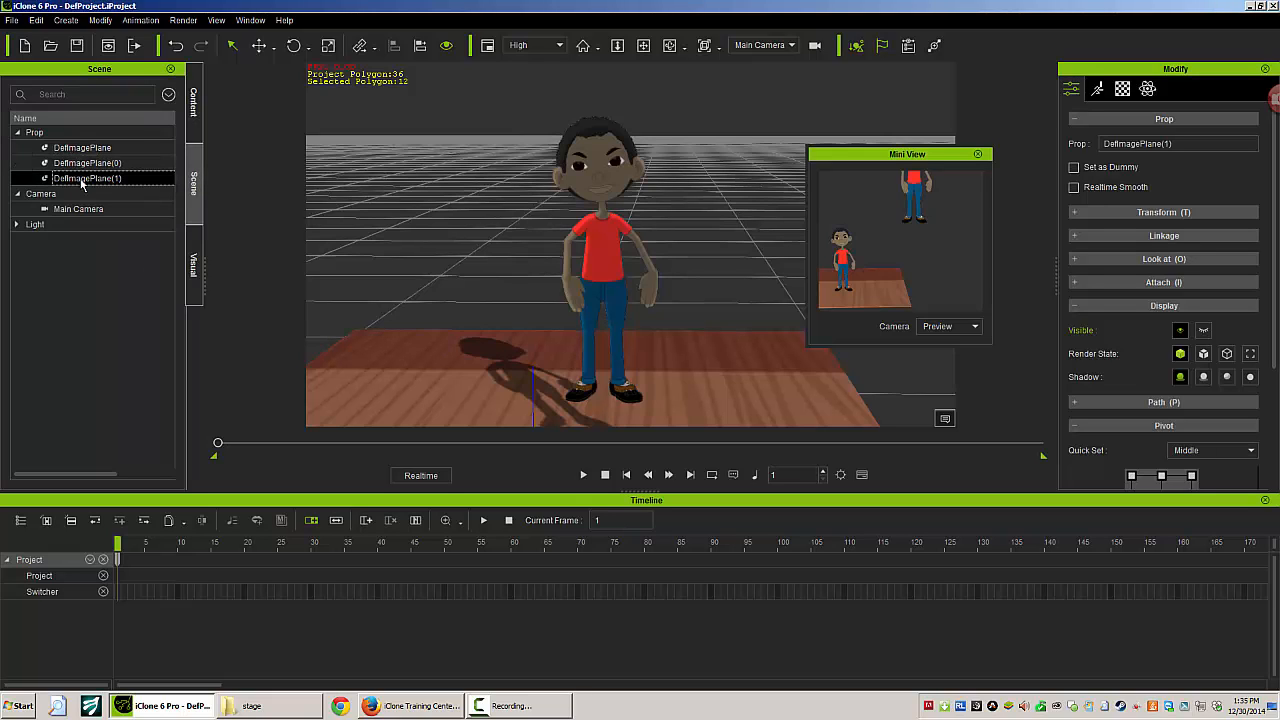
{"action": "left_click", "coordinate": [82, 149]}
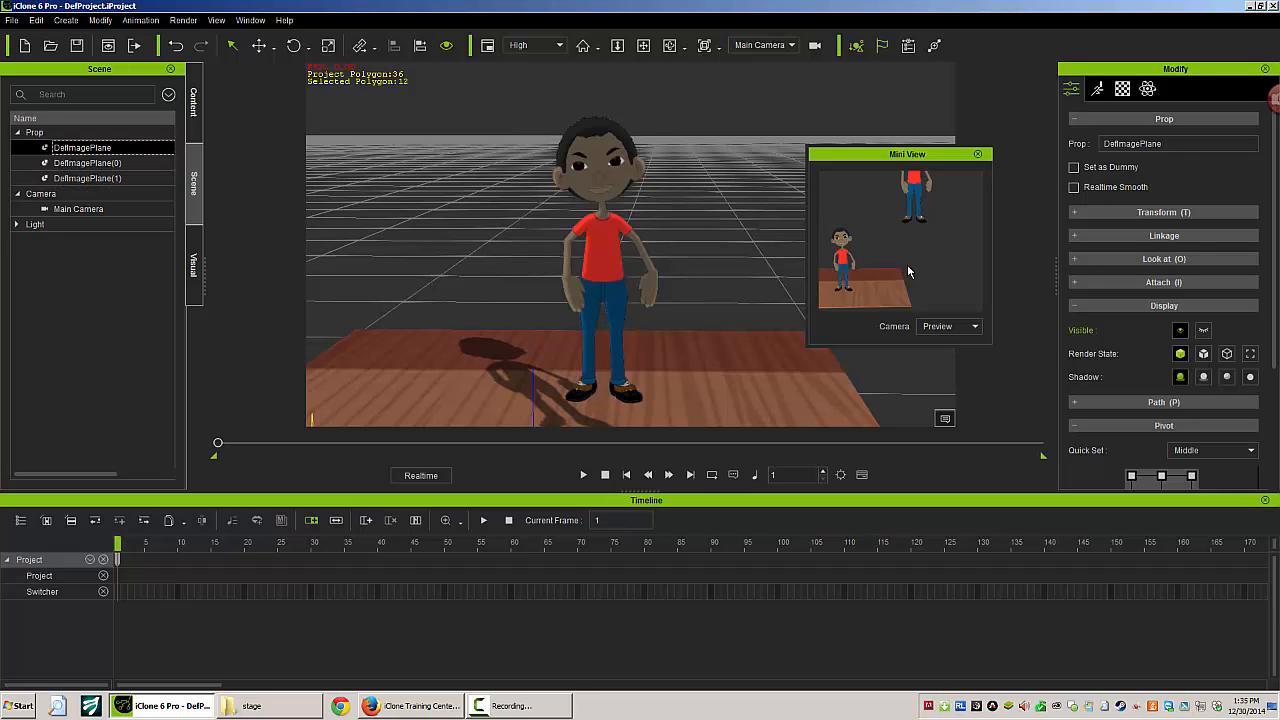
{"action": "left_click", "coordinate": [261, 46]}
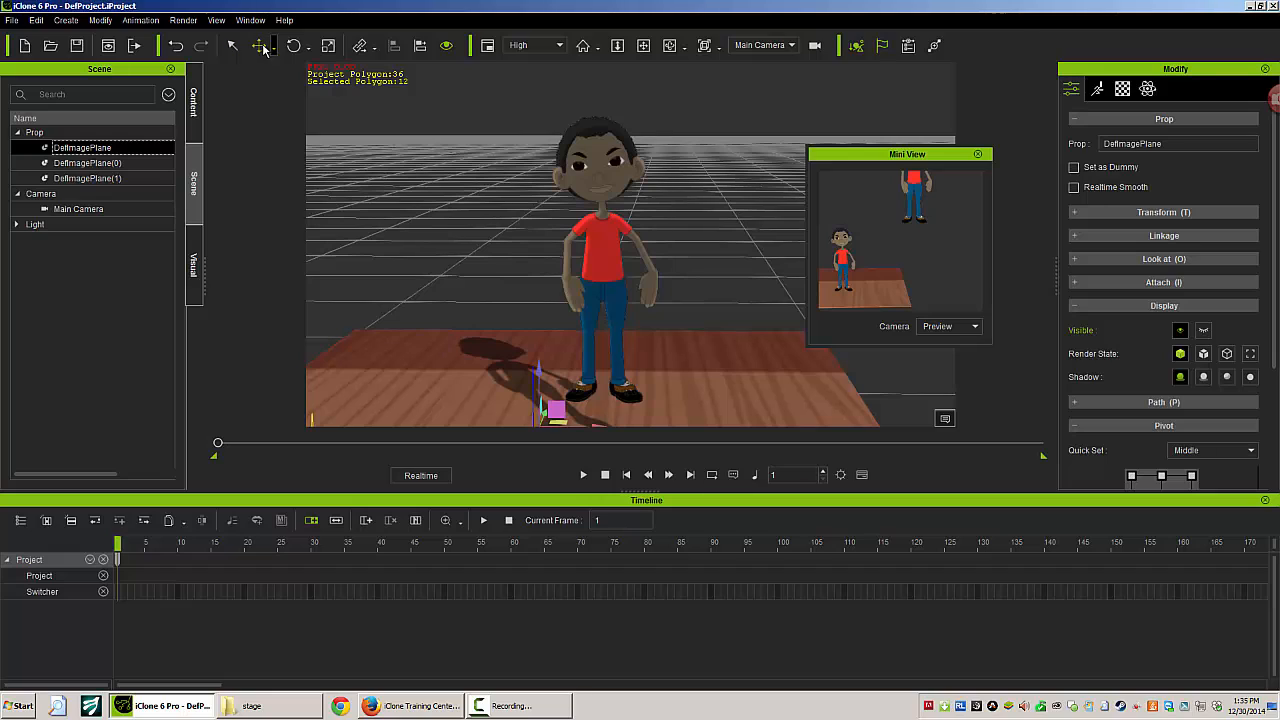
{"action": "left_click_drag", "start_coordinate": [544, 410], "coordinate": [545, 412]}
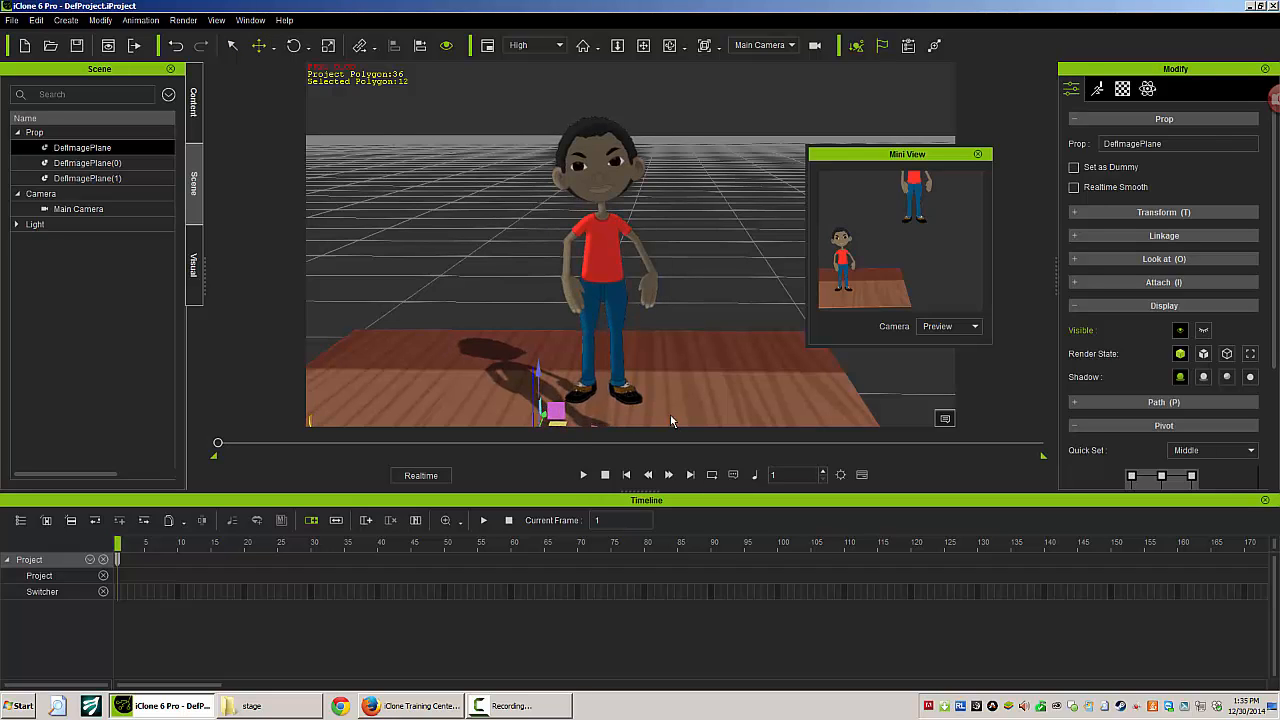
{"action": "key", "text": "ctrl+z"}
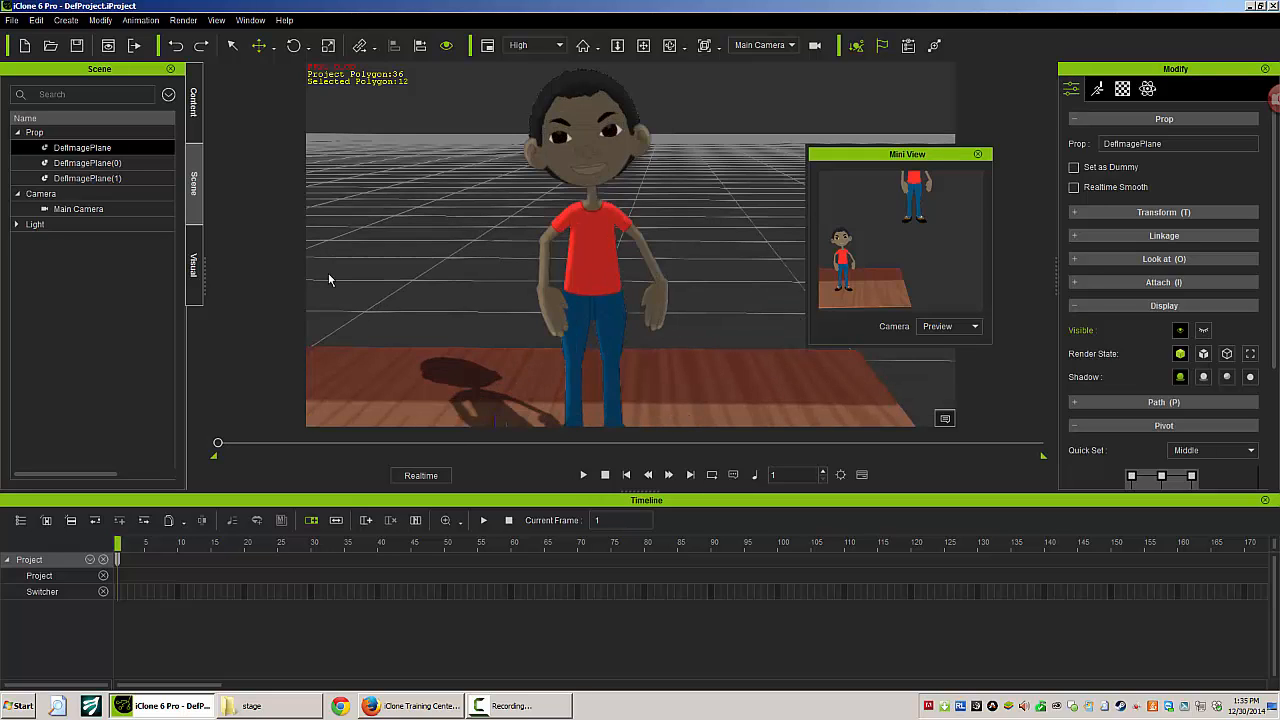
Enable Alpha Threshold in the material of DefImagePlane(1) and lower its value.
{"action": "left_click", "coordinate": [90, 178]}
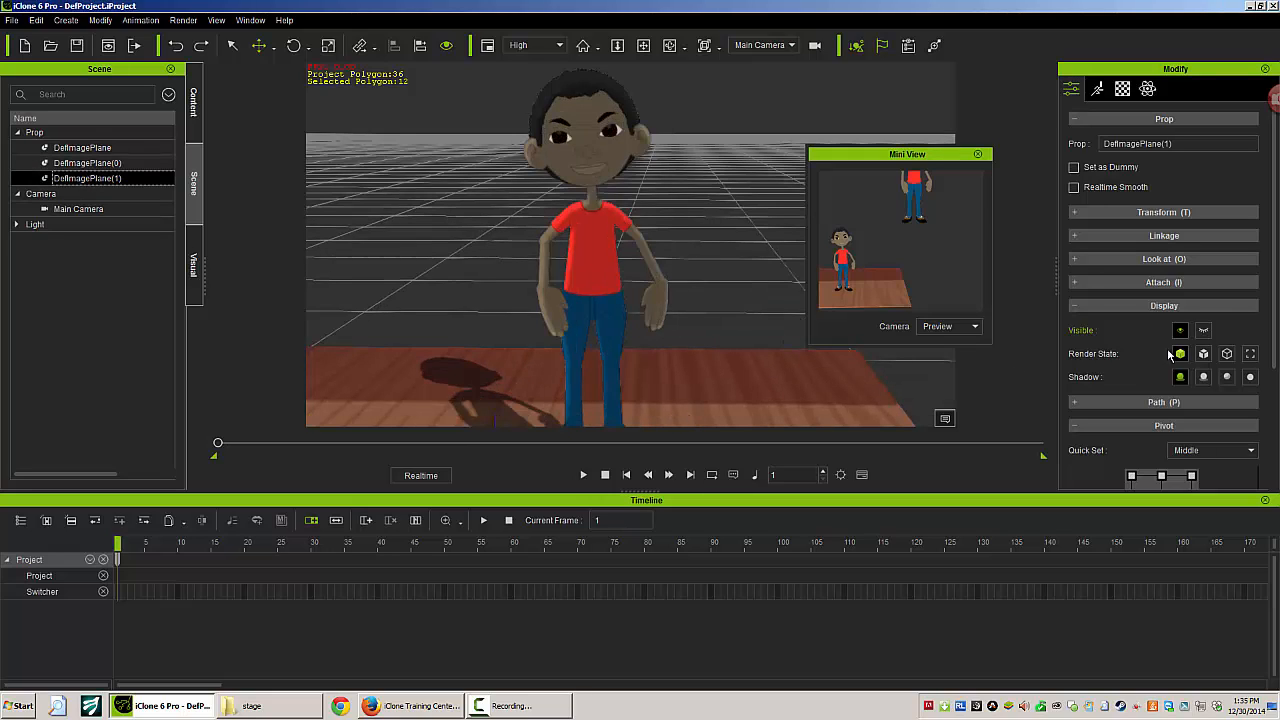
{"action": "left_click", "coordinate": [1122, 88]}
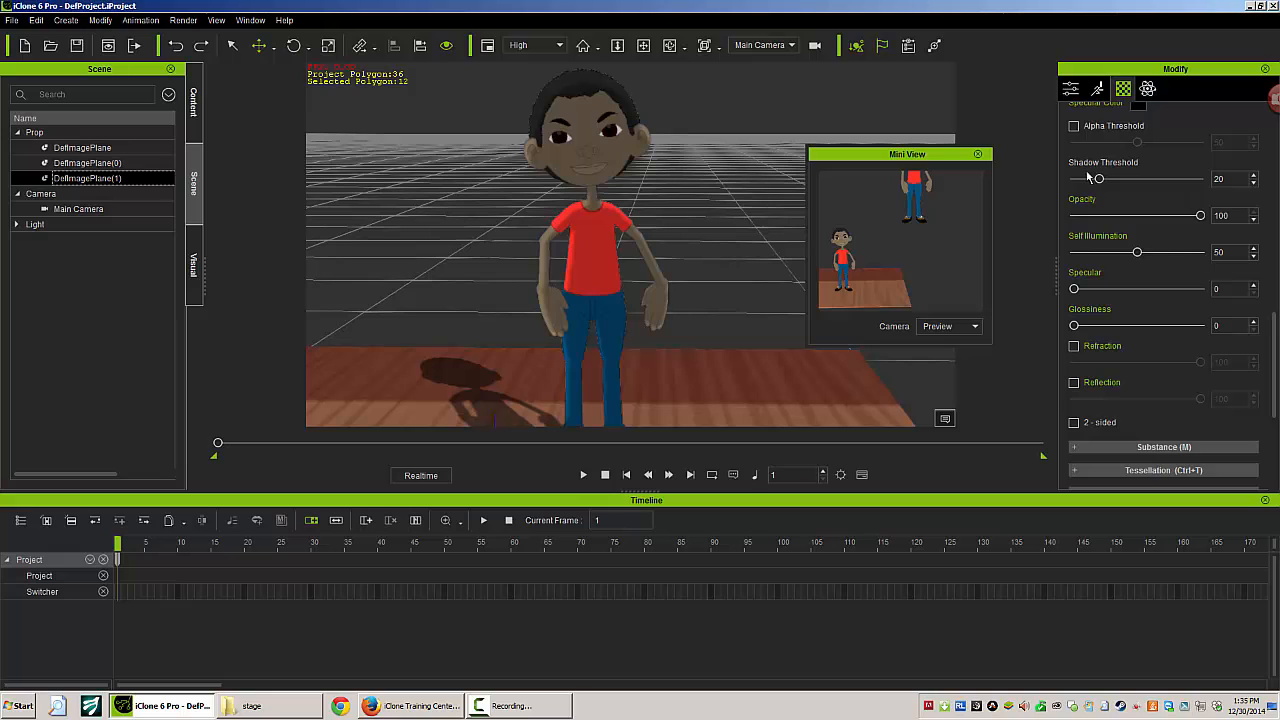
{"action": "left_click", "coordinate": [1074, 126]}
{"action": "left_click", "coordinate": [1074, 126]}
{"action": "left_click", "coordinate": [1074, 126]}
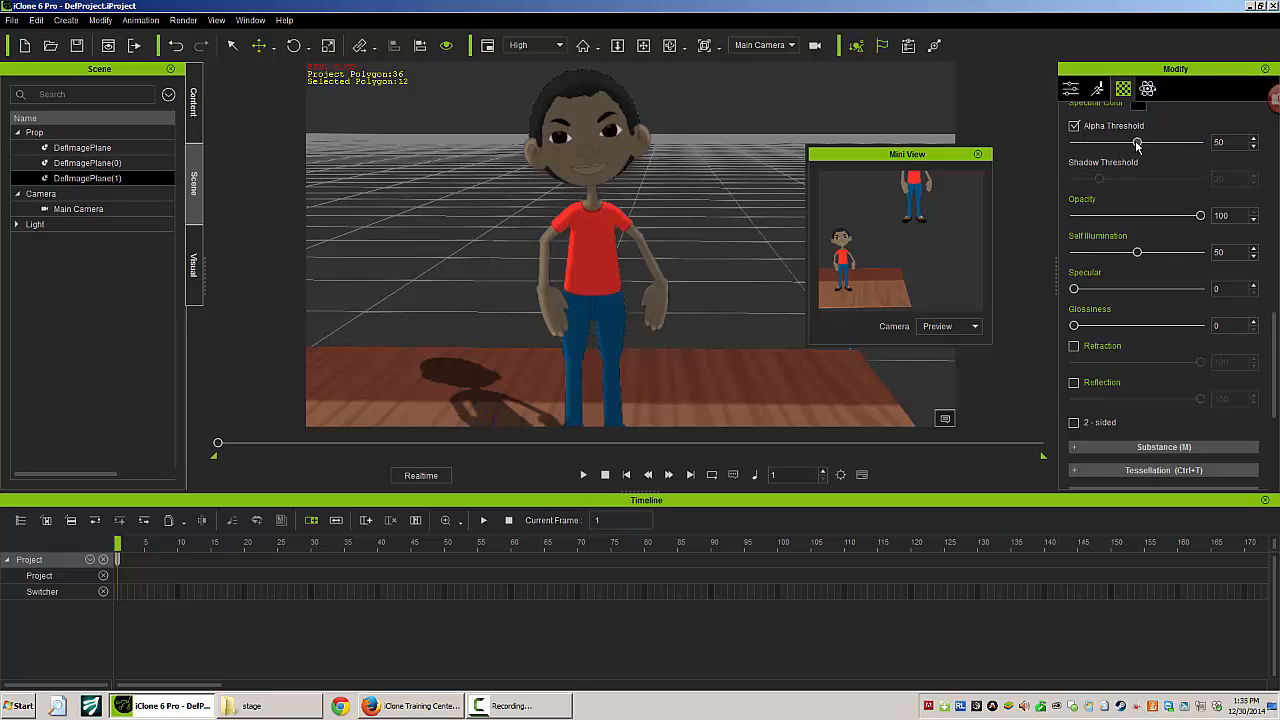
{"action": "left_click_drag", "start_coordinate": [1136, 145], "coordinate": [1078, 146]}
Enable Alpha Threshold in the material of DefImagePlane(0) and set it to 75.
{"action": "left_click", "coordinate": [89, 163]}
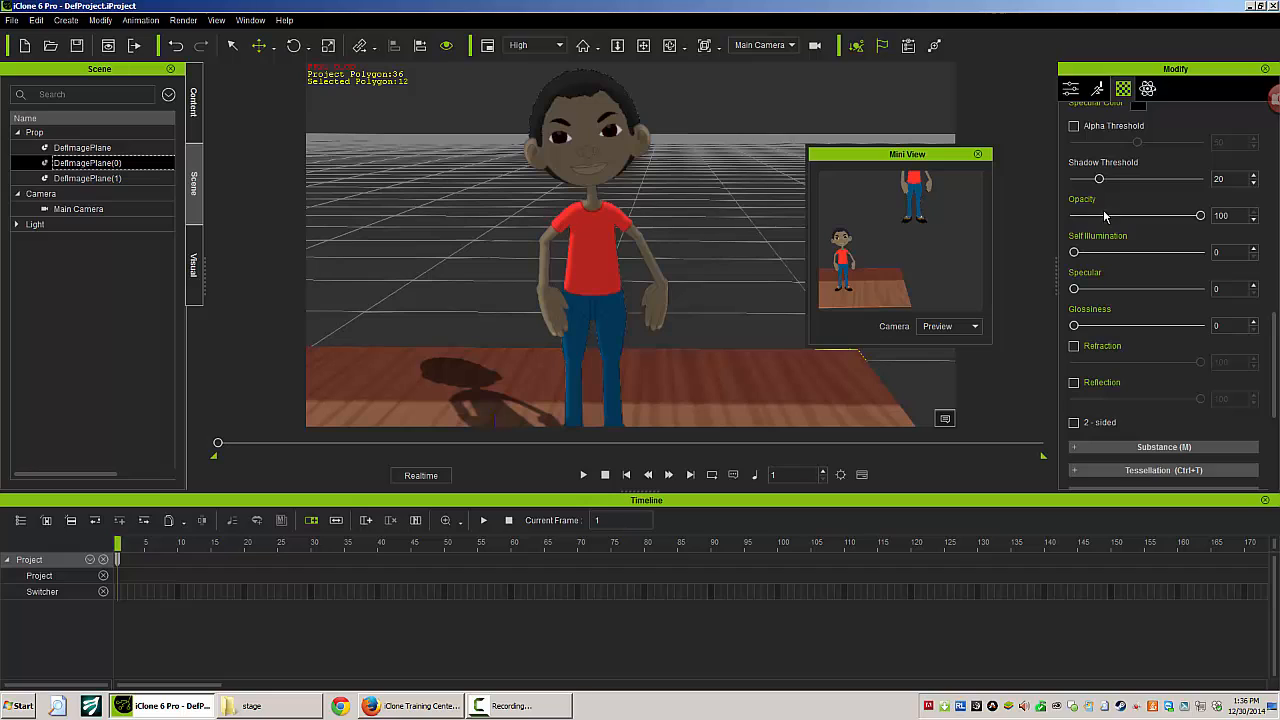
{"action": "left_click", "coordinate": [1074, 127]}
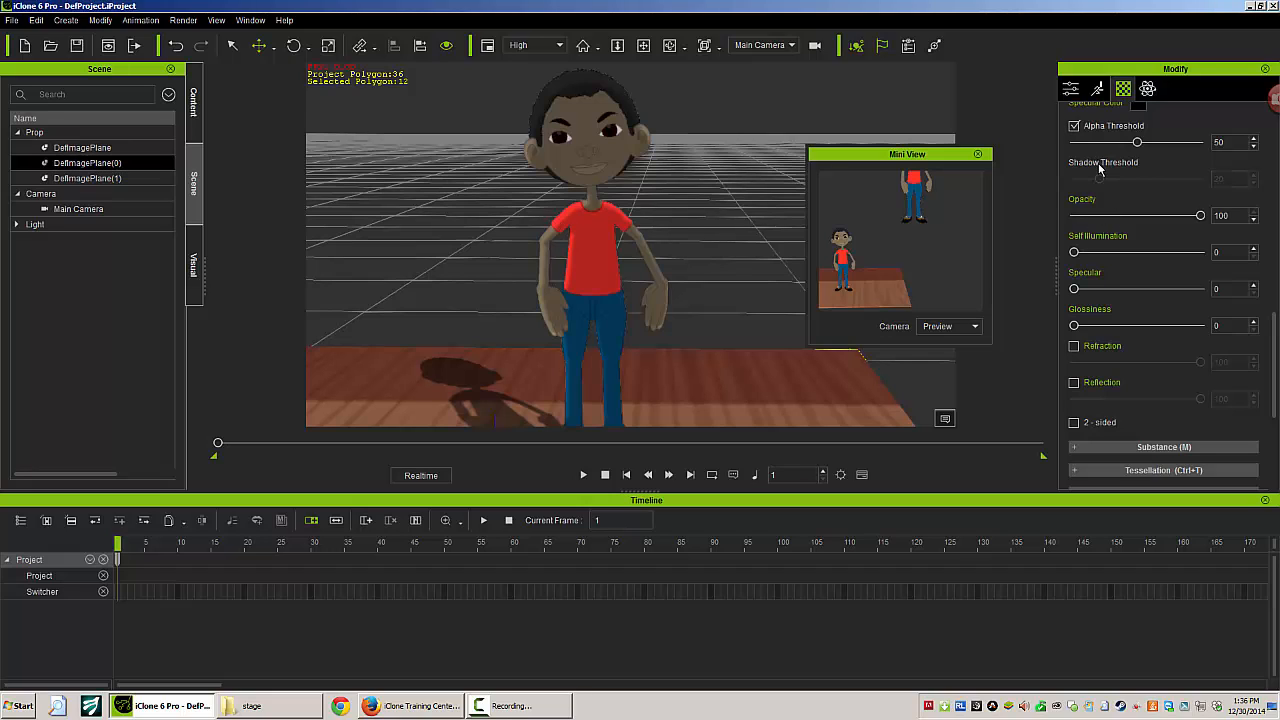
{"action": "left_click_drag", "start_coordinate": [1136, 144], "coordinate": [1172, 146]}
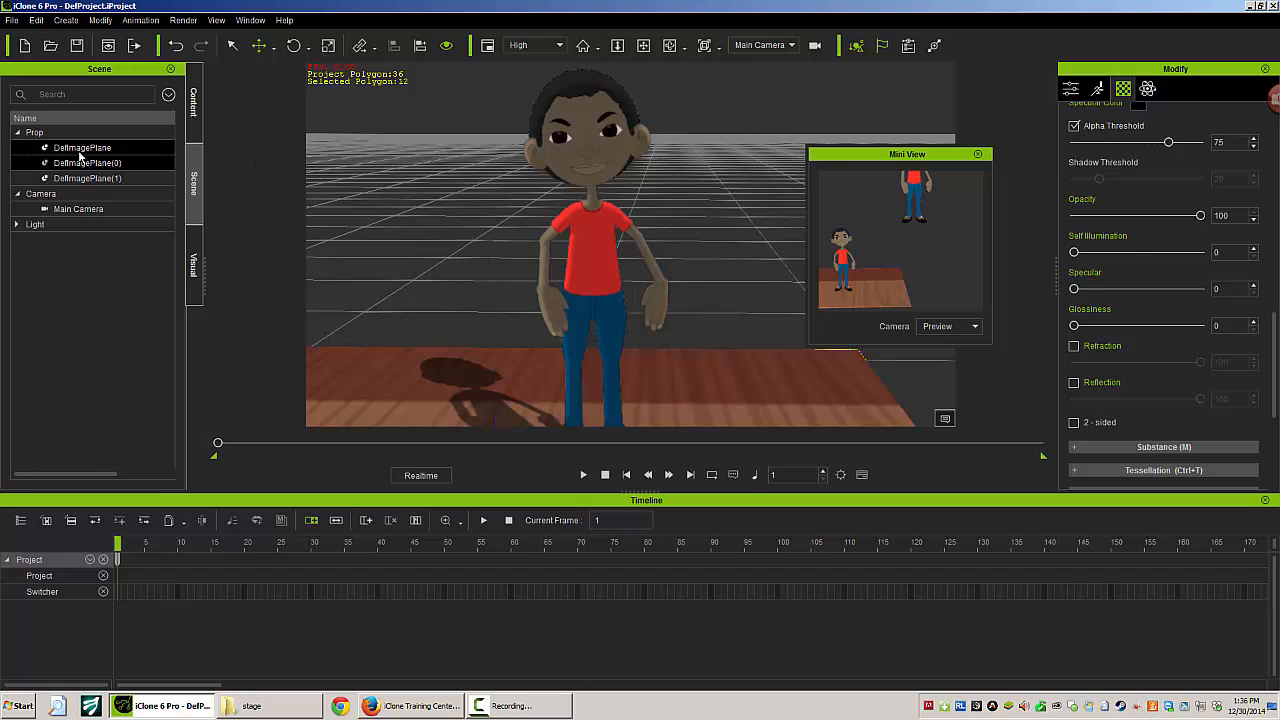
Enable Alpha Threshold at 97 on DefImagePlane and set its Self Illumination to 64.
{"action": "left_click", "coordinate": [112, 149]}
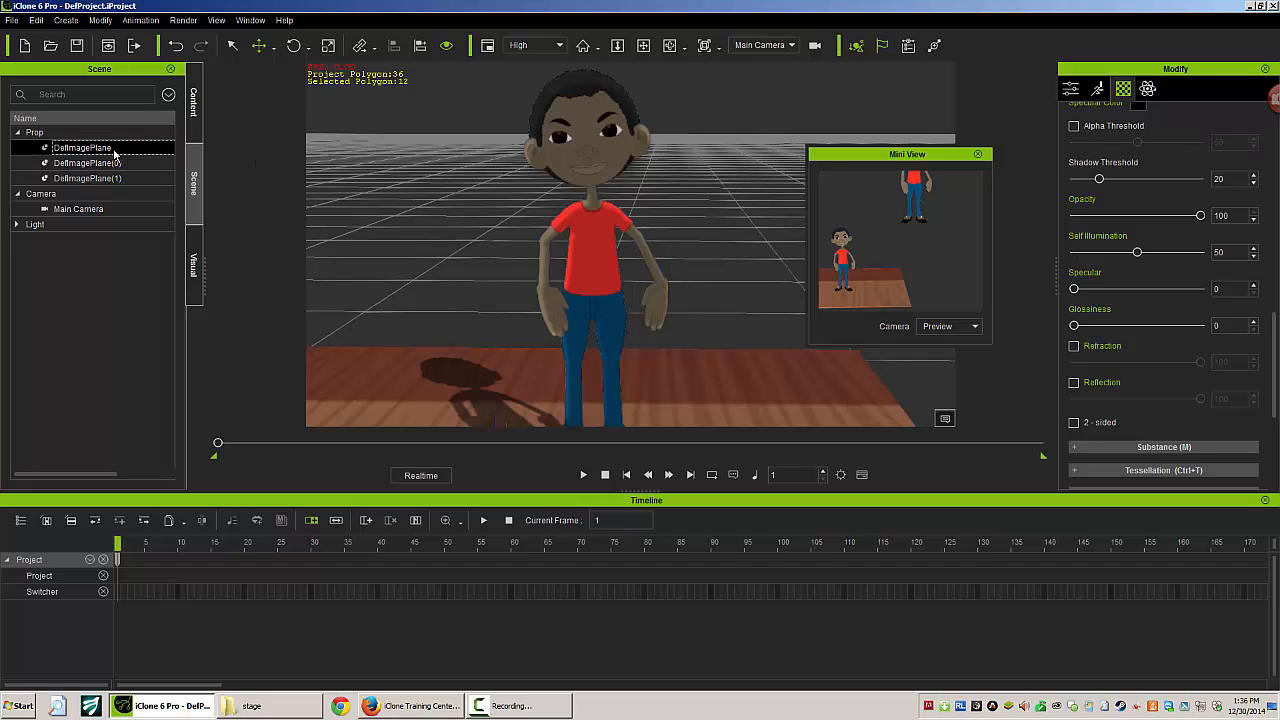
{"action": "left_click", "coordinate": [1074, 126]}
{"action": "left_click_drag", "start_coordinate": [1138, 143], "coordinate": [1188, 145]}
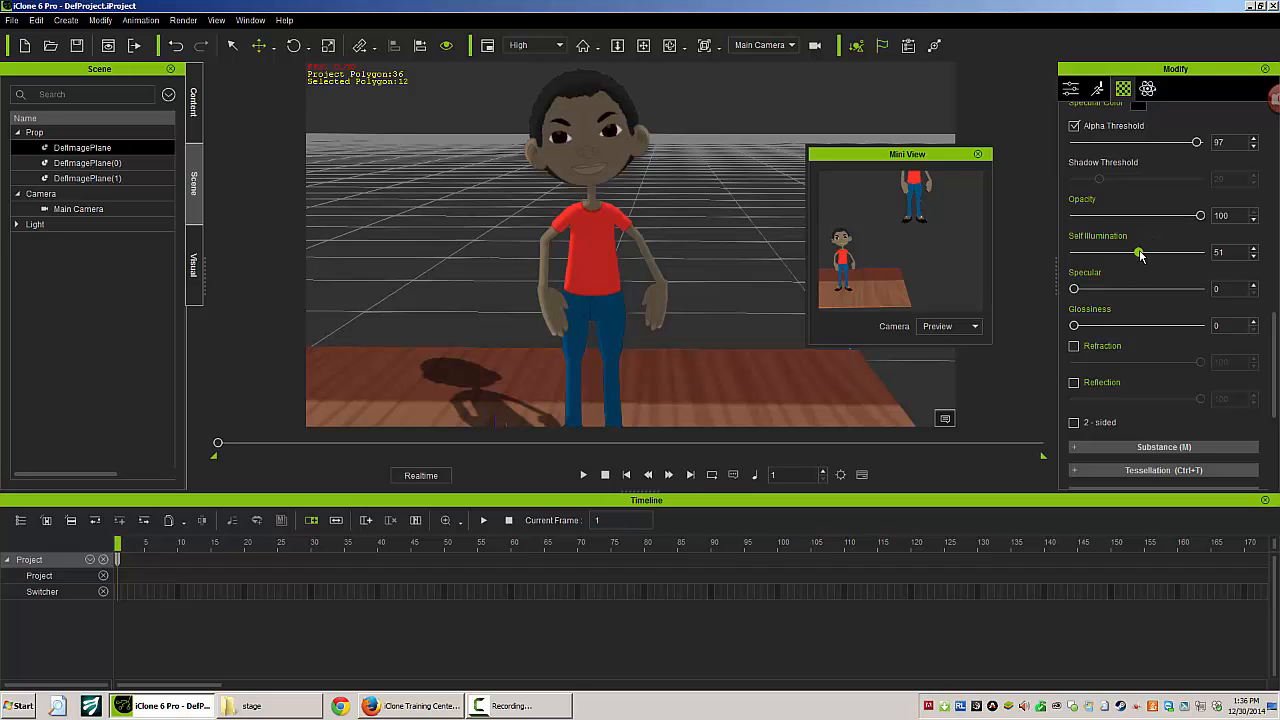
{"action": "left_click_drag", "start_coordinate": [1149, 256], "coordinate": [1170, 255]}
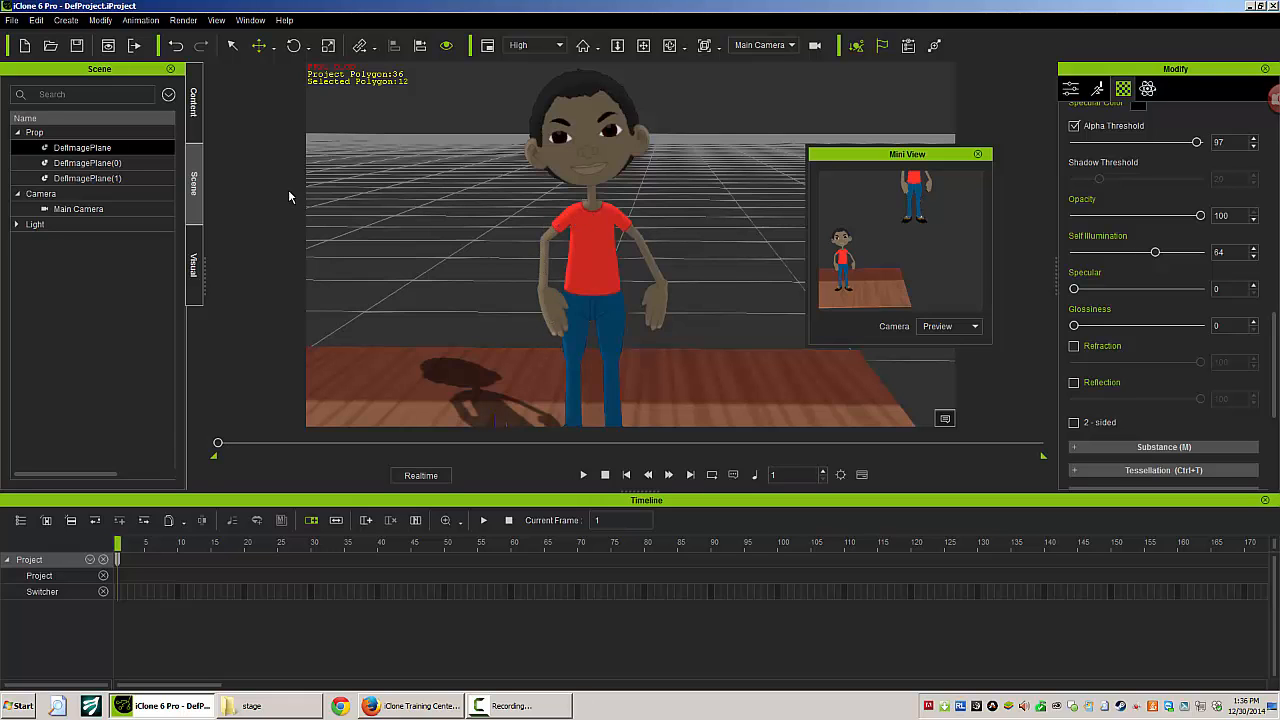
Play the character animation to check the material settings, and stop playback.
{"action": "left_click", "coordinate": [584, 475]}
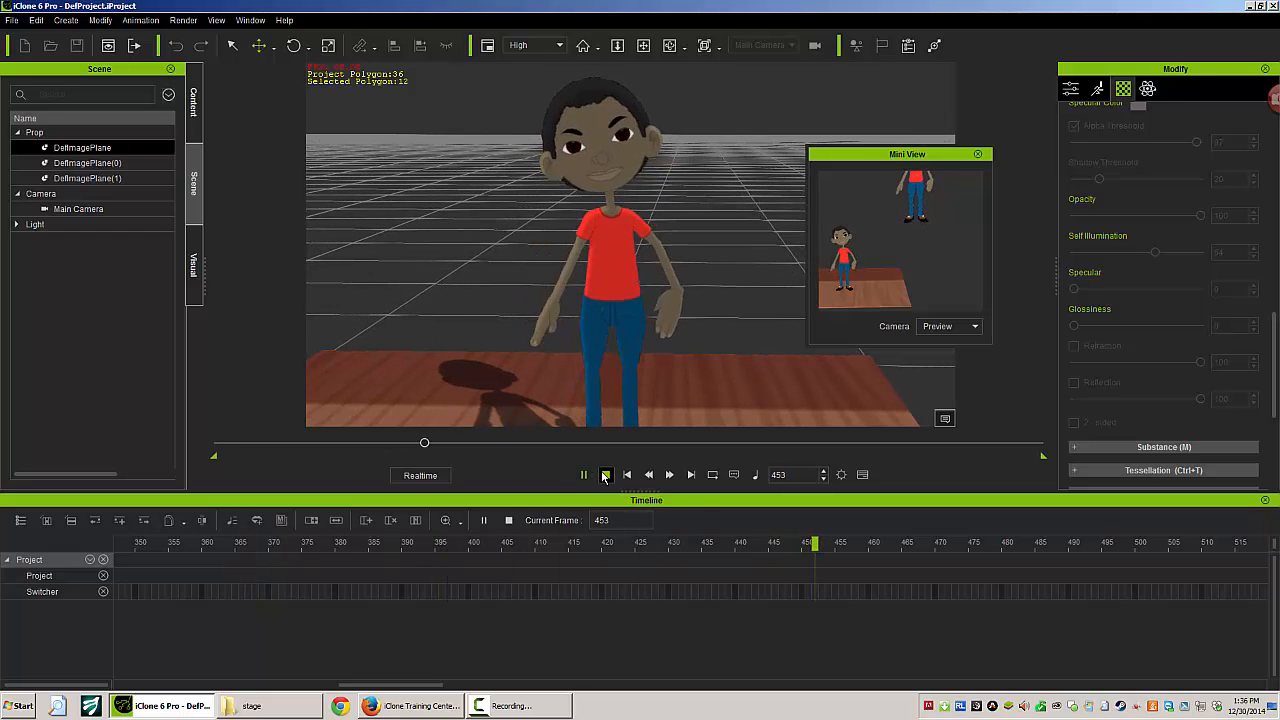
{"action": "left_click", "coordinate": [605, 475]}
Import back.png from the desktop's stage folder into the scene as a new image plane.
{"action": "double_click", "coordinate": [676, 5]}
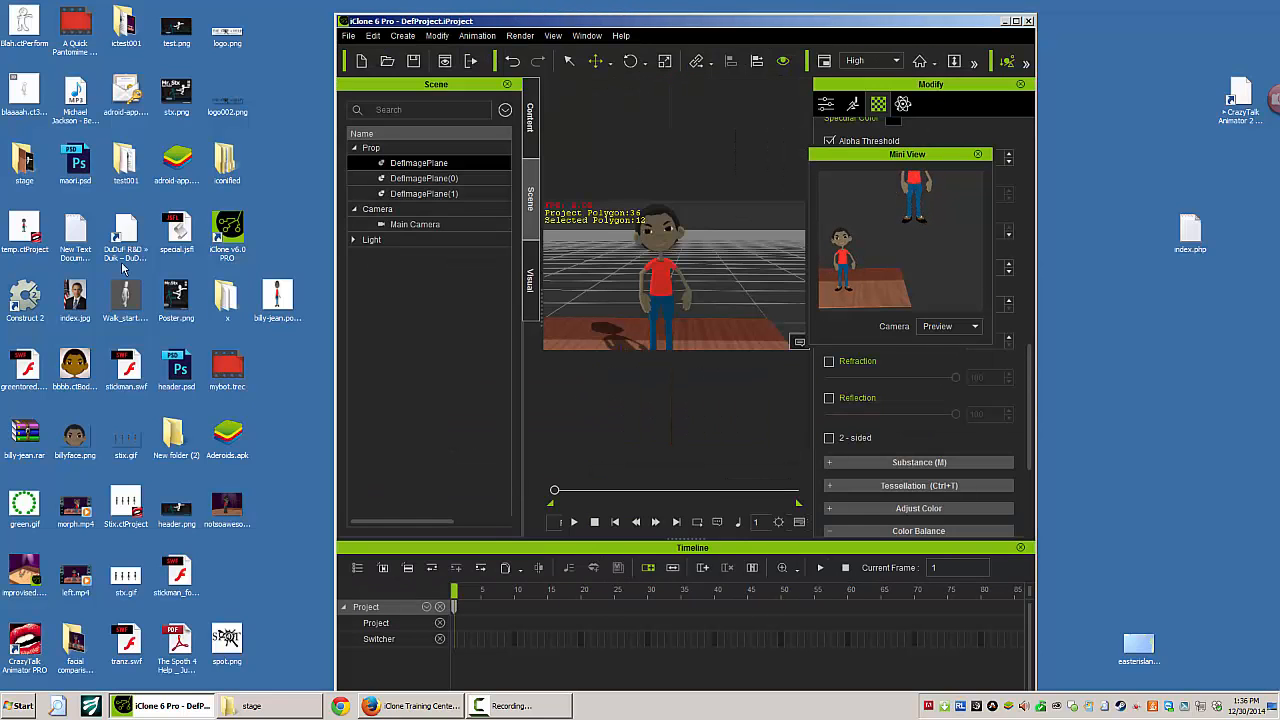
{"action": "double_click", "coordinate": [17, 154]}
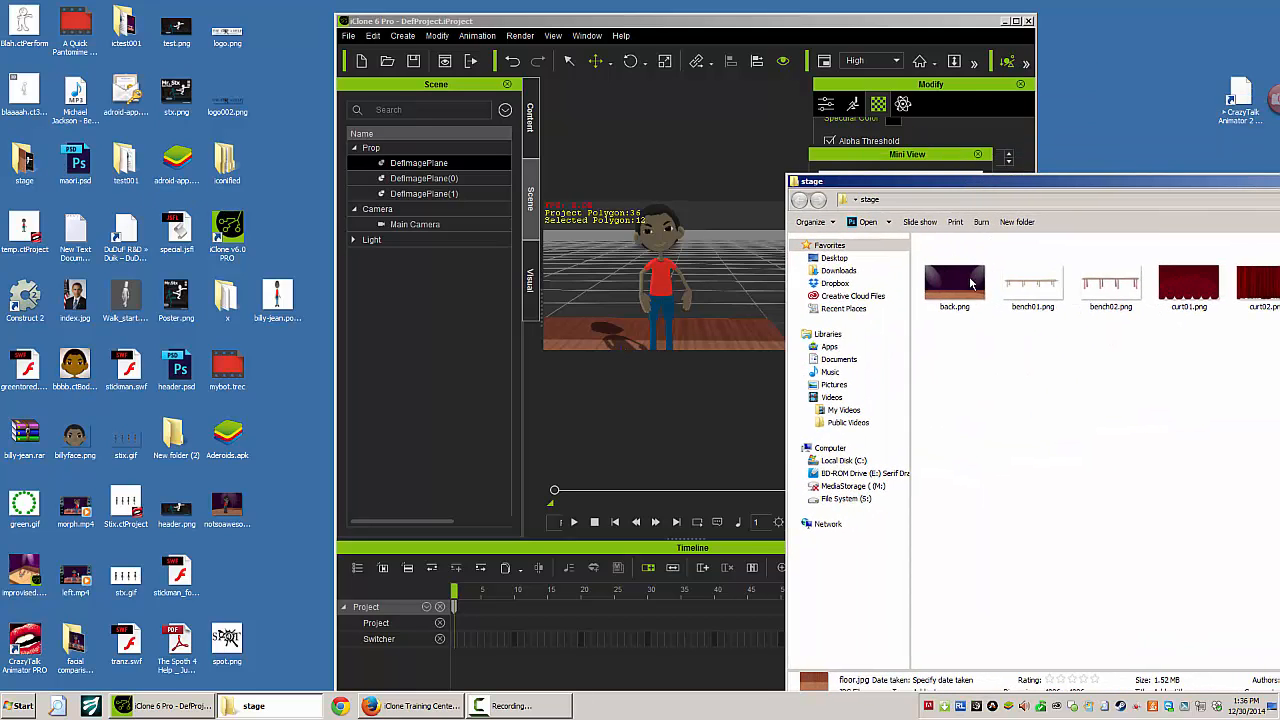
{"action": "left_click_drag", "start_coordinate": [955, 275], "coordinate": [612, 308]}
{"action": "left_click", "coordinate": [646, 334]}
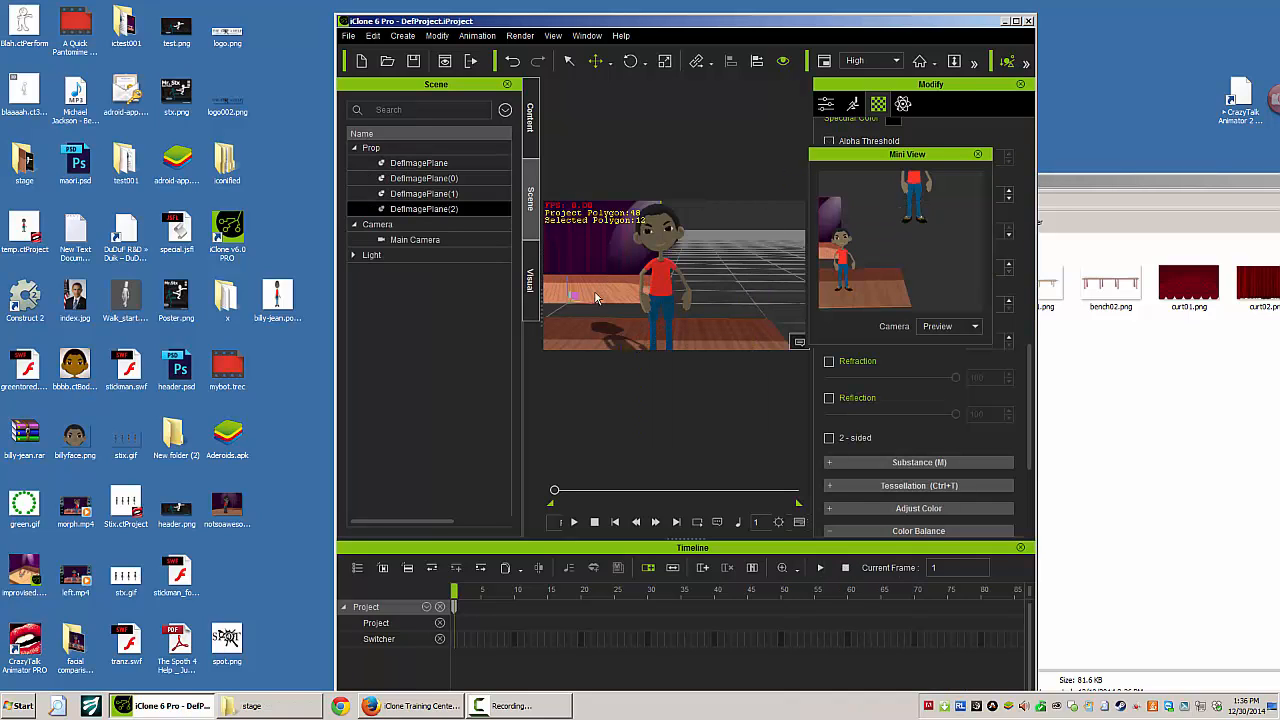
Lower the curtain backdrop plane and move it behind the character, centred on the wooden stage.
{"action": "left_click_drag", "start_coordinate": [571, 300], "coordinate": [566, 345]}
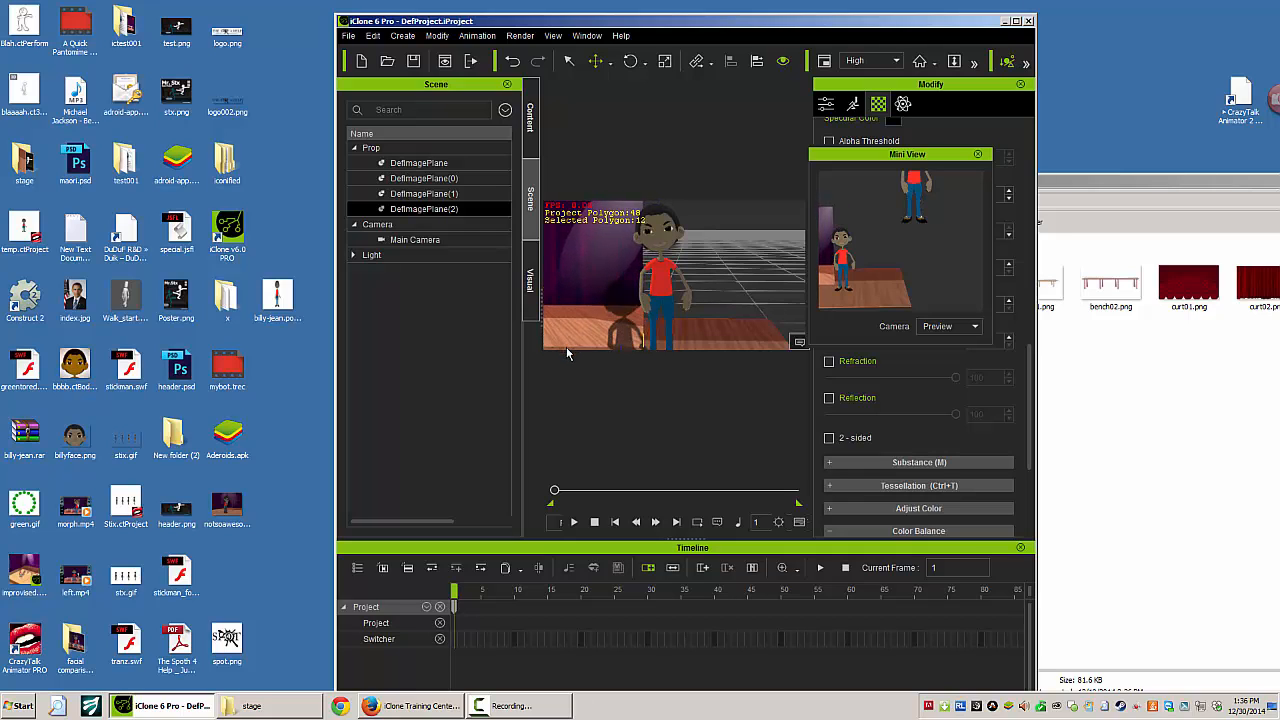
{"action": "double_click", "coordinate": [685, 24]}
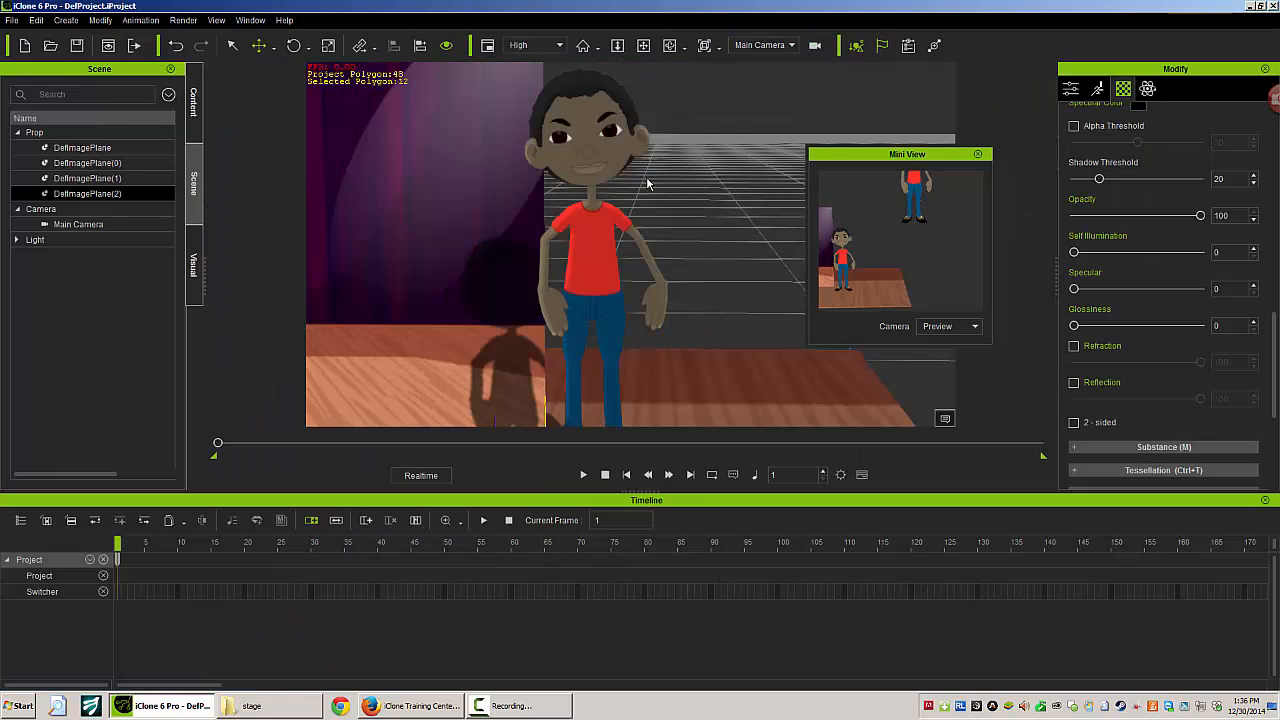
{"action": "scroll", "coordinate": [535, 348], "scroll_direction": "down", "scroll_amount": 5}
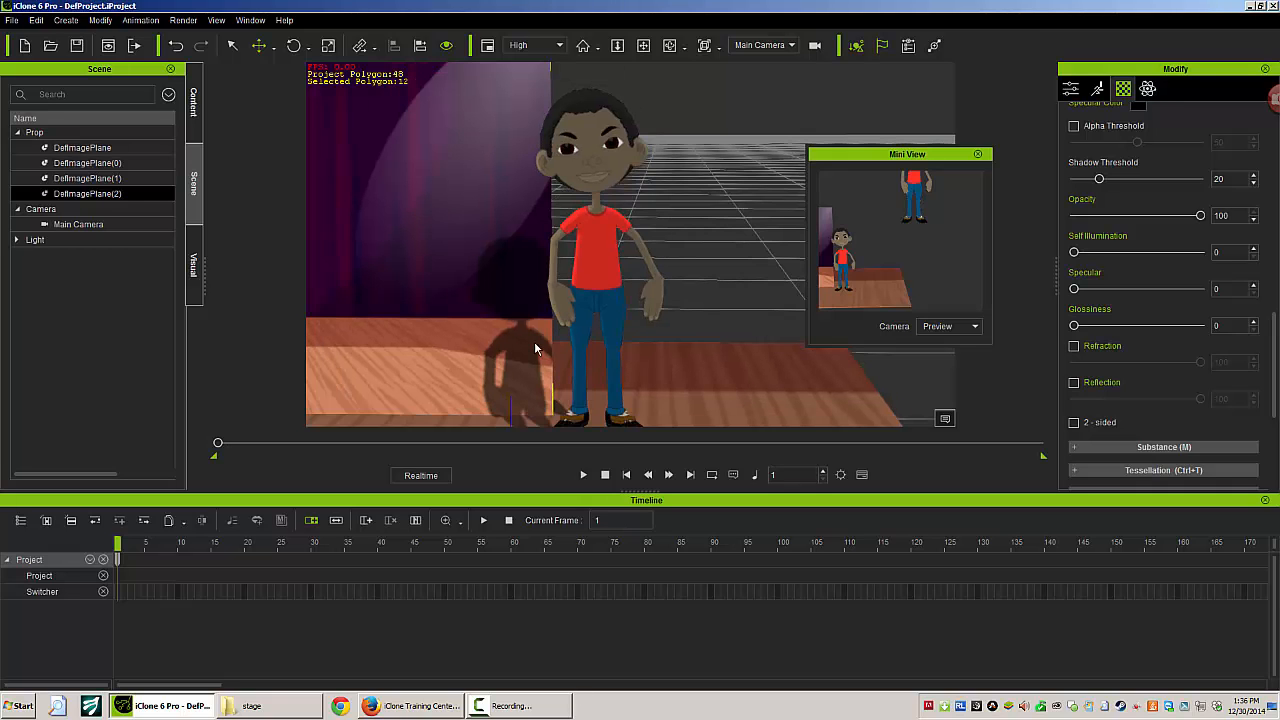
{"action": "left_click_drag", "start_coordinate": [420, 362], "coordinate": [599, 358]}
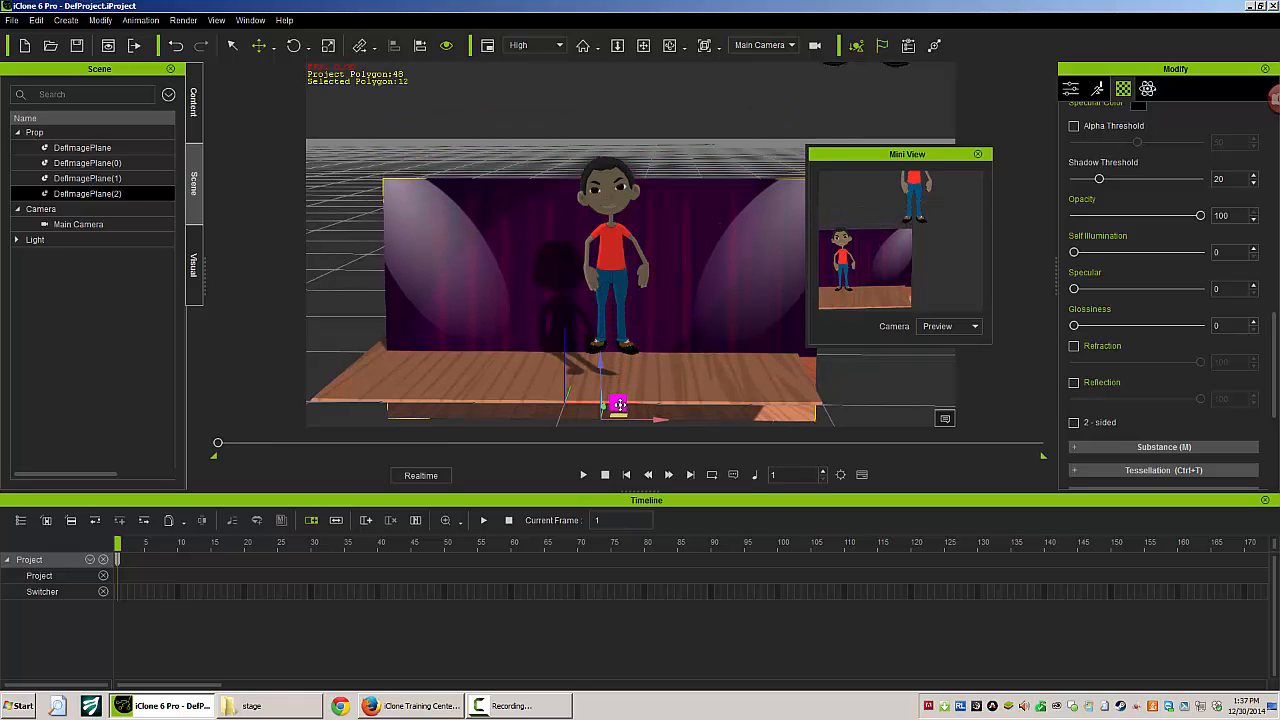
{"action": "left_click_drag", "start_coordinate": [617, 403], "coordinate": [596, 404]}
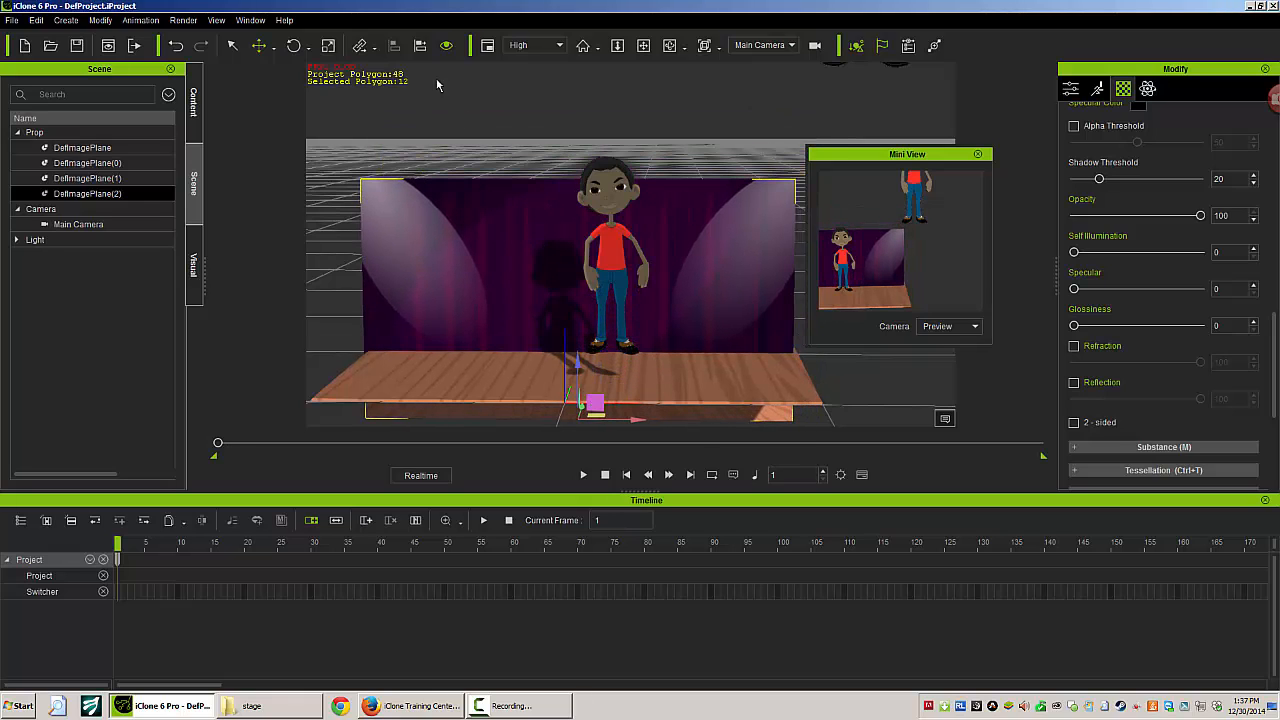
Scale the curtain backdrop up until it fills the camera frame, and reframe the character in front of it.
{"action": "left_click", "coordinate": [328, 45]}
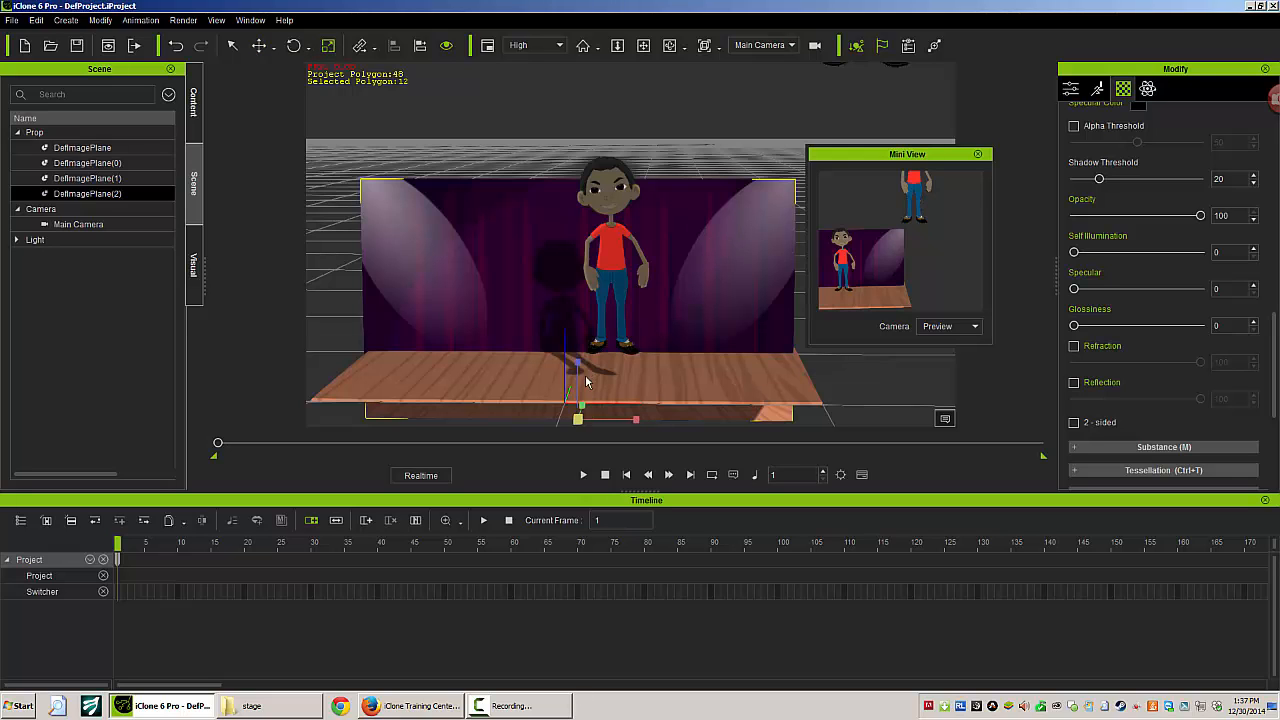
{"action": "left_click_drag", "start_coordinate": [586, 381], "coordinate": [579, 412]}
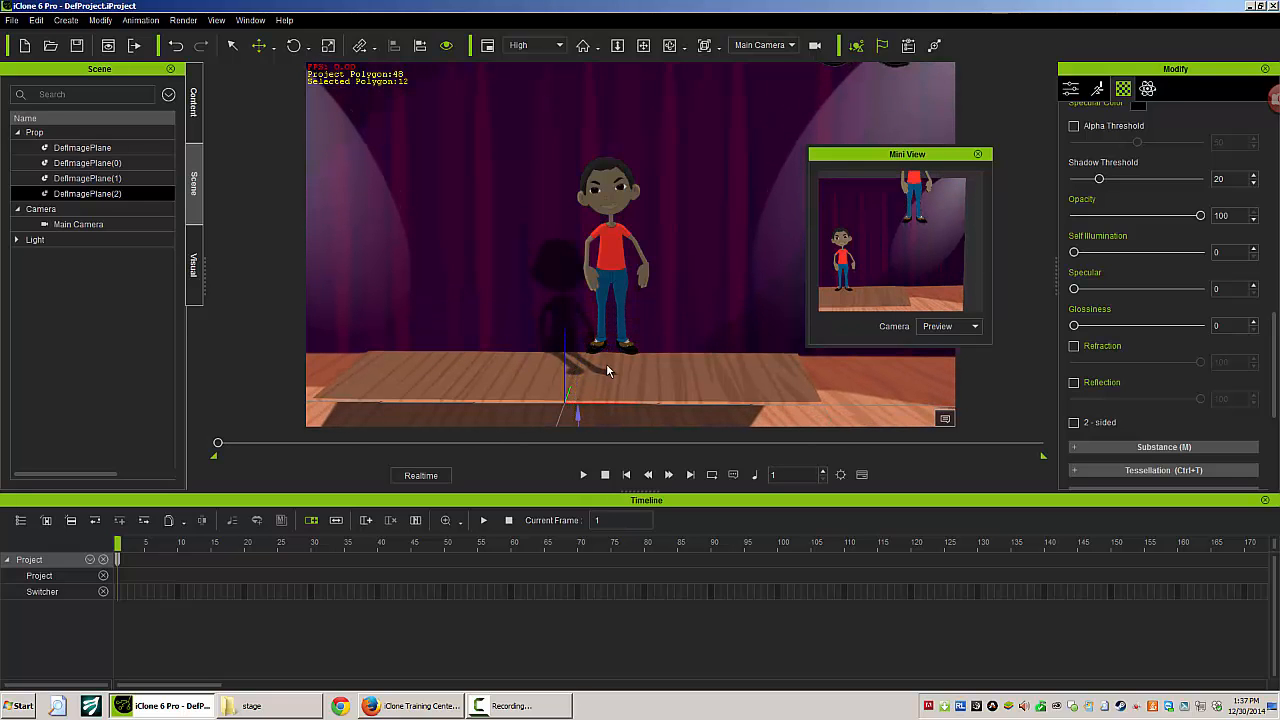
{"action": "scroll", "coordinate": [643, 329], "scroll_direction": "up", "scroll_amount": 3}
{"action": "scroll", "coordinate": [645, 331], "scroll_direction": "up", "scroll_amount": 3}
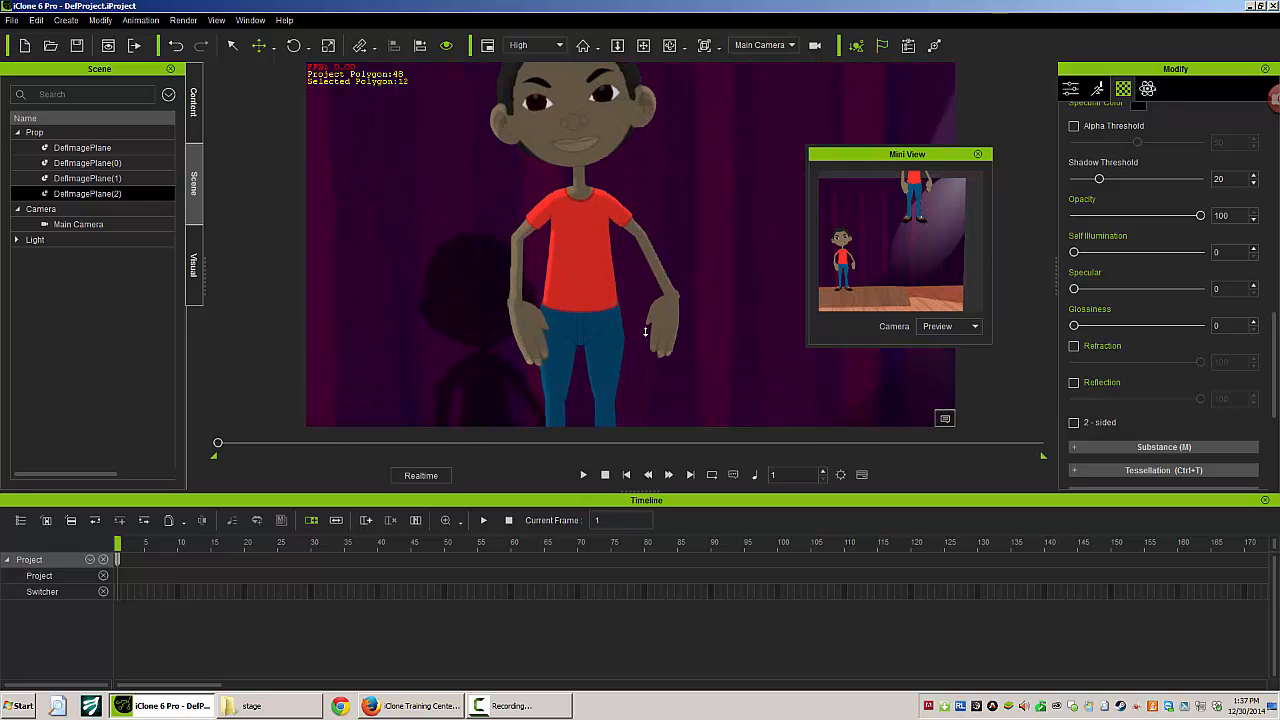
{"action": "scroll", "coordinate": [708, 231], "scroll_direction": "down", "scroll_amount": 2}
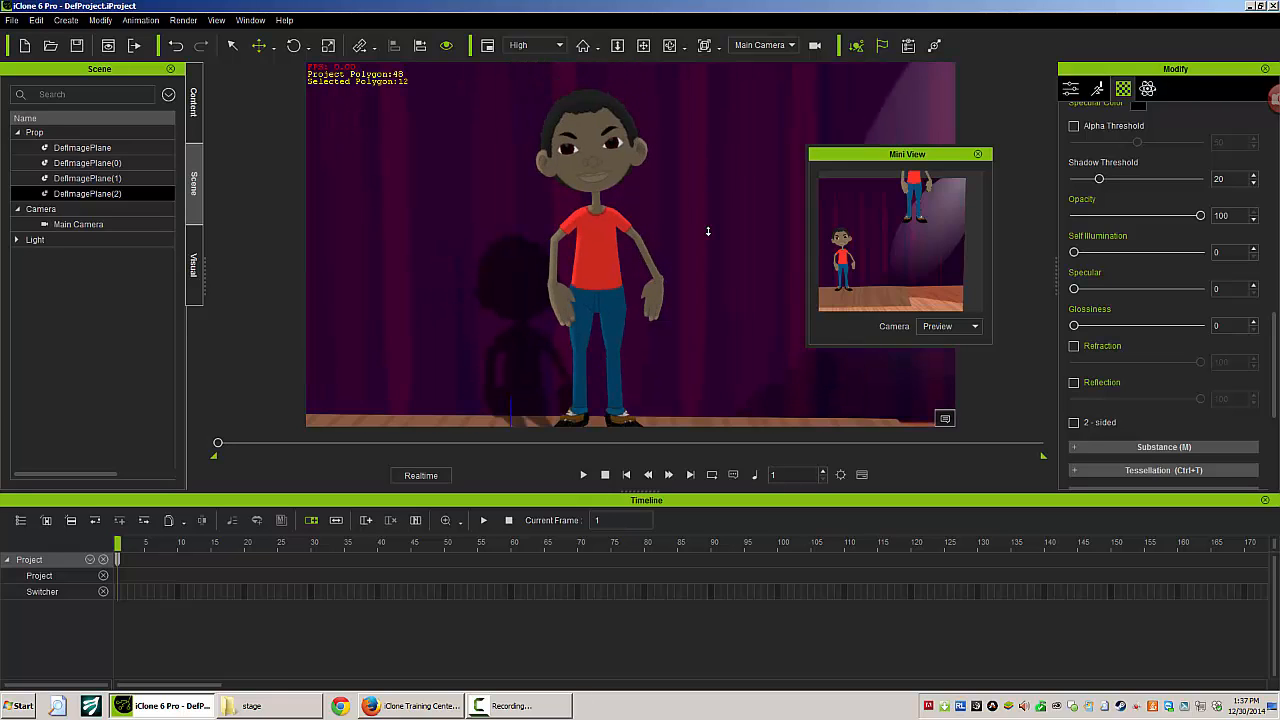
{"action": "scroll", "coordinate": [707, 231], "scroll_direction": "down", "scroll_amount": 1}
{"action": "left_click", "coordinate": [643, 45]}
{"action": "mouse_move", "coordinate": [654, 237]}
{"action": "left_mouse_down"}
{"action": "mouse_move", "coordinate": [643, 277]}
{"action": "mouse_move", "coordinate": [692, 247]}
{"action": "mouse_move", "coordinate": [666, 277]}
{"action": "mouse_move", "coordinate": [654, 246]}
{"action": "left_mouse_up"}
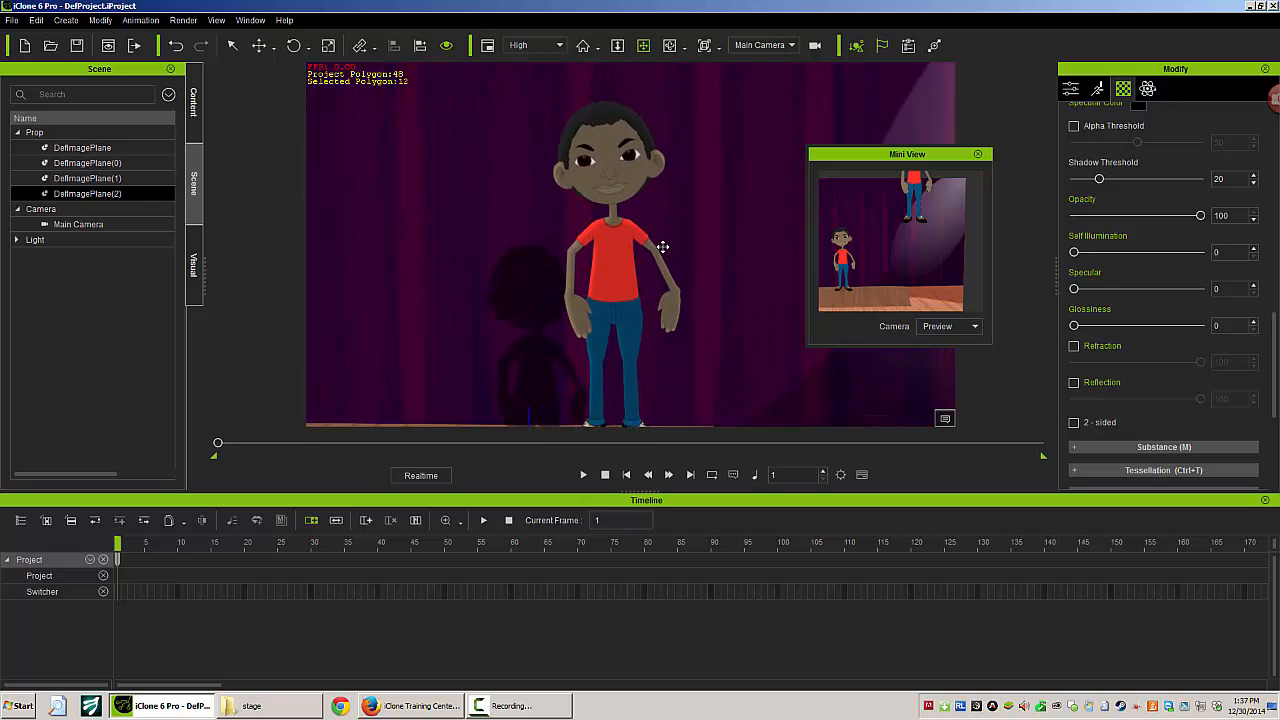
Move the DefImagePlane(2) backdrop farther back behind the character and the wooden stage.
{"action": "left_click", "coordinate": [102, 195]}
{"action": "scroll", "coordinate": [535, 328], "scroll_direction": "down", "scroll_amount": 5}
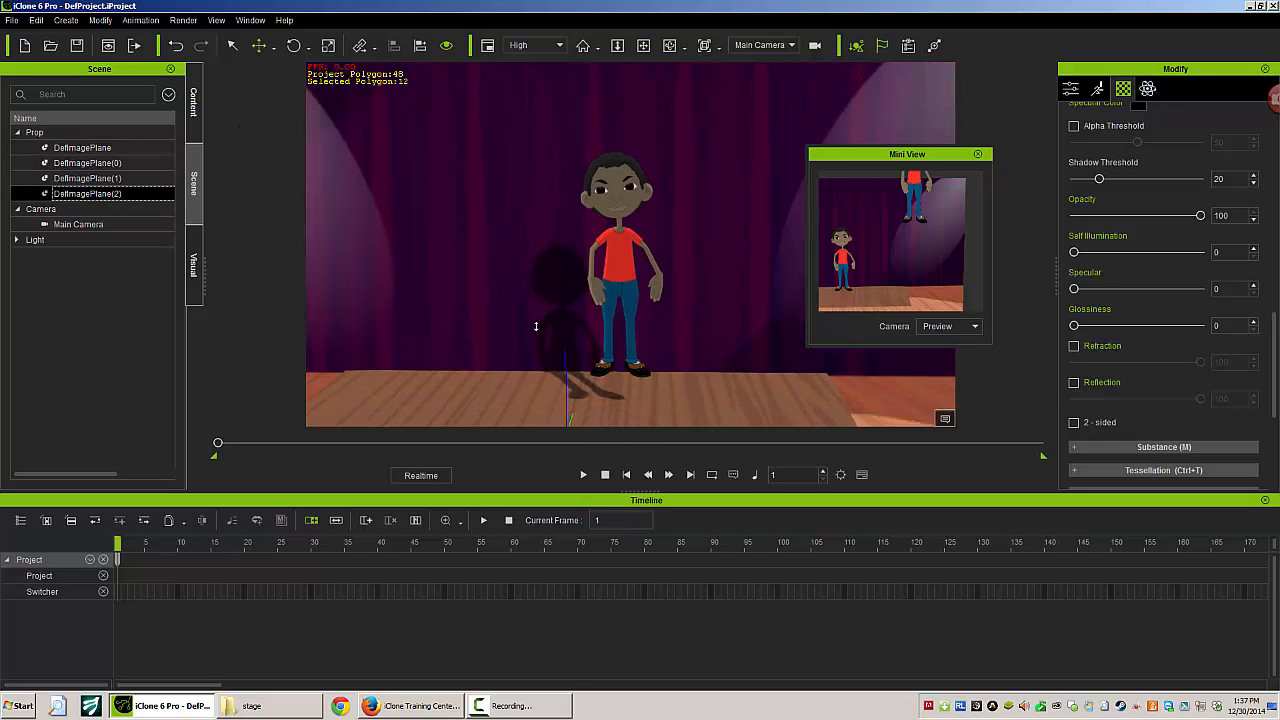
{"action": "scroll", "coordinate": [535, 326], "scroll_direction": "down", "scroll_amount": 2}
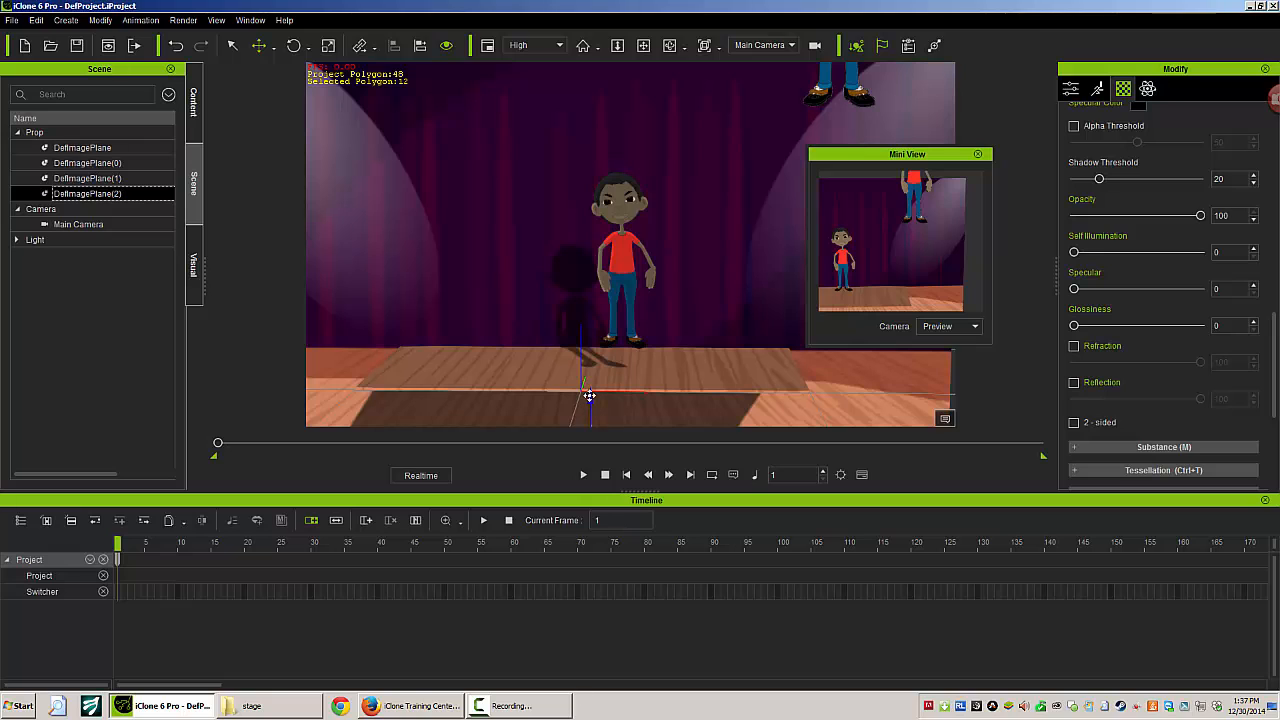
{"action": "scroll", "coordinate": [590, 402], "scroll_direction": "down", "scroll_amount": 2}
{"action": "left_click_drag", "start_coordinate": [598, 410], "coordinate": [601, 399]}
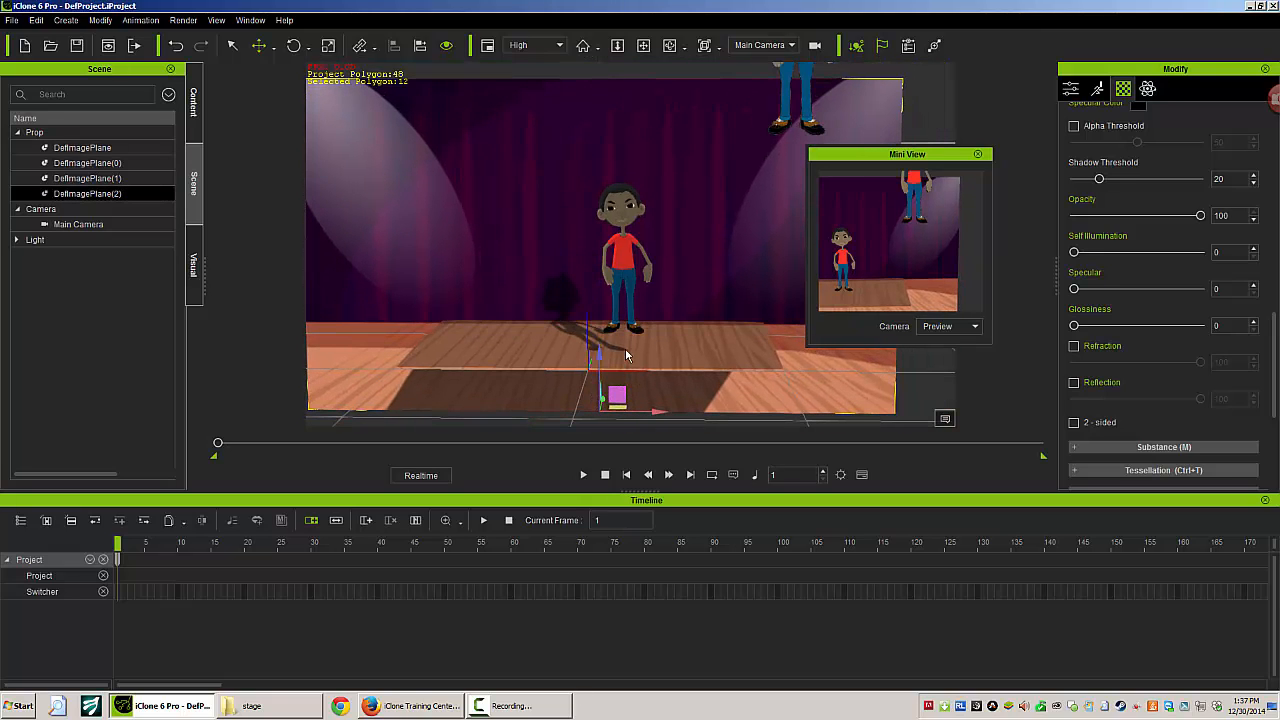
Play the animation with the character framed closely against the curtain, and close the Mini View.
{"action": "scroll", "coordinate": [612, 375], "scroll_direction": "up", "scroll_amount": 5}
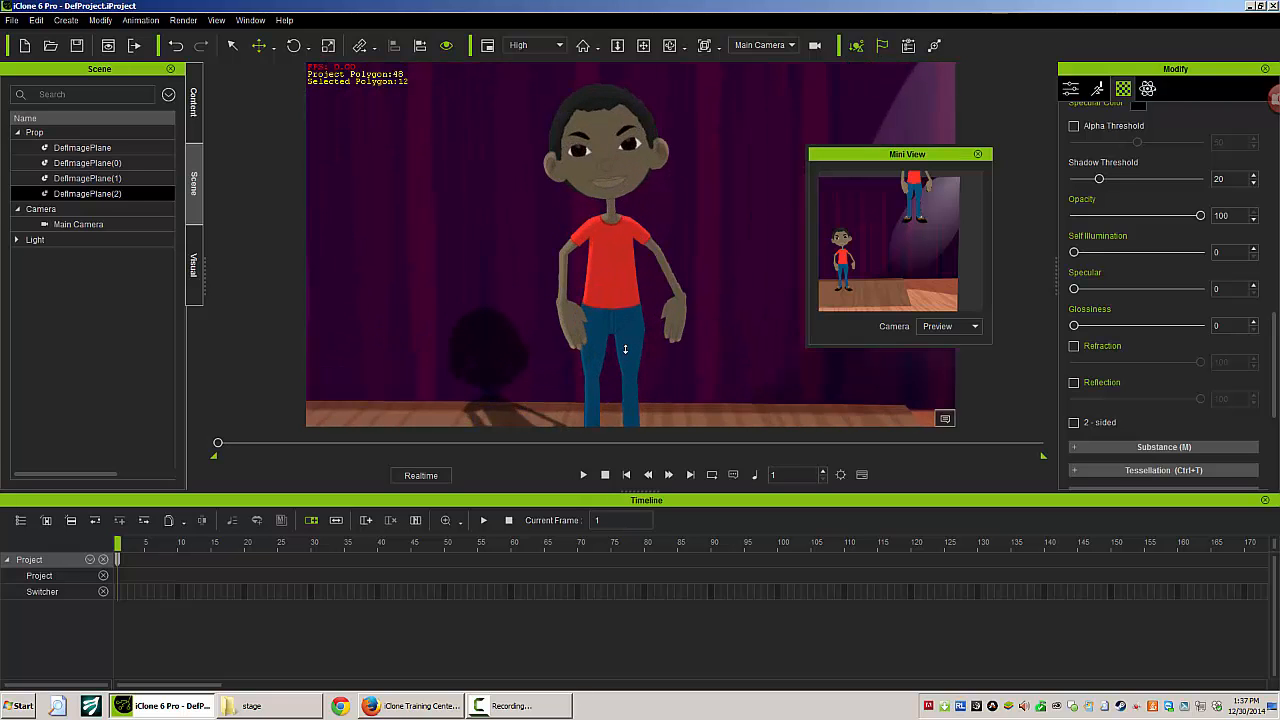
{"action": "left_click", "coordinate": [584, 476]}
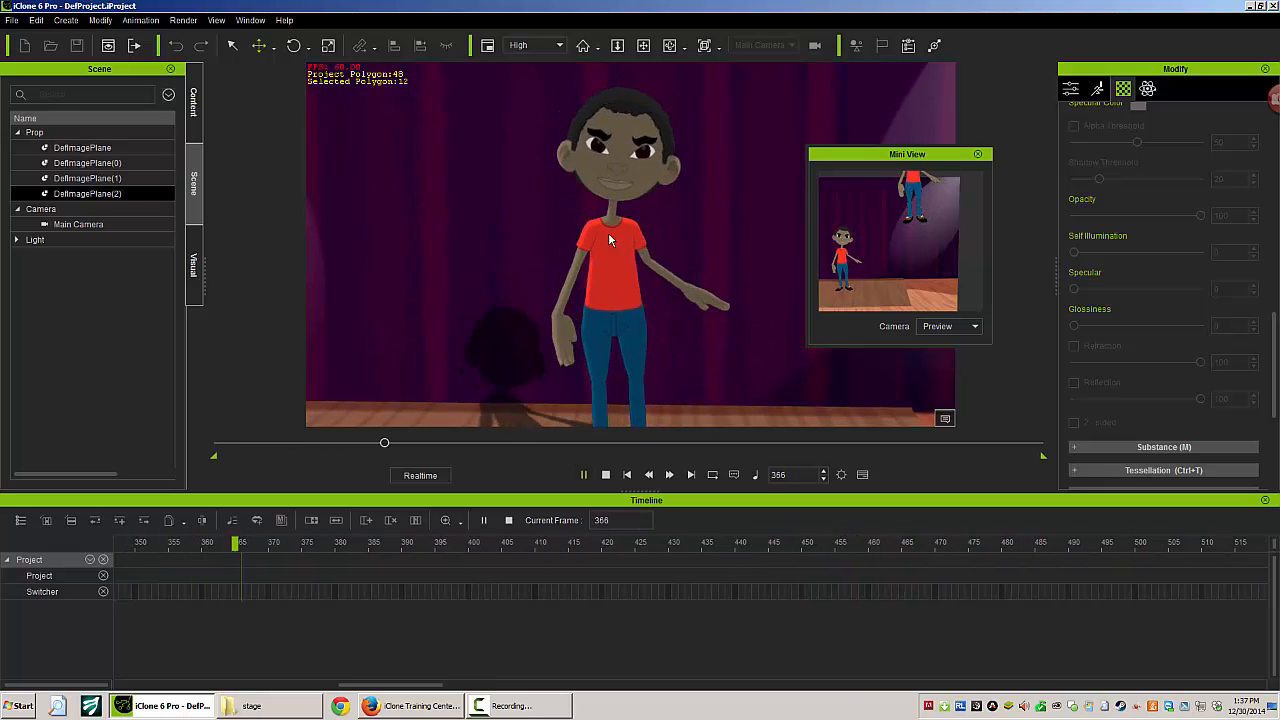
{"action": "left_click", "coordinate": [977, 154]}
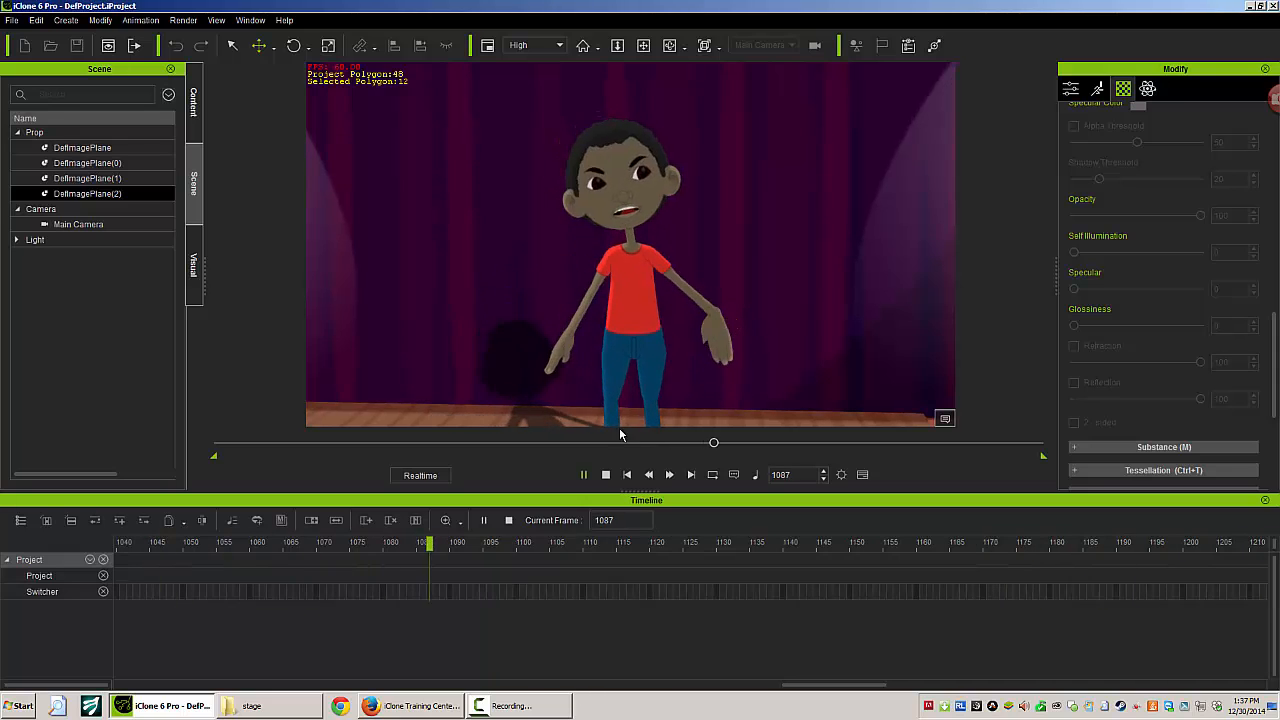
{"action": "left_click", "coordinate": [605, 475]}
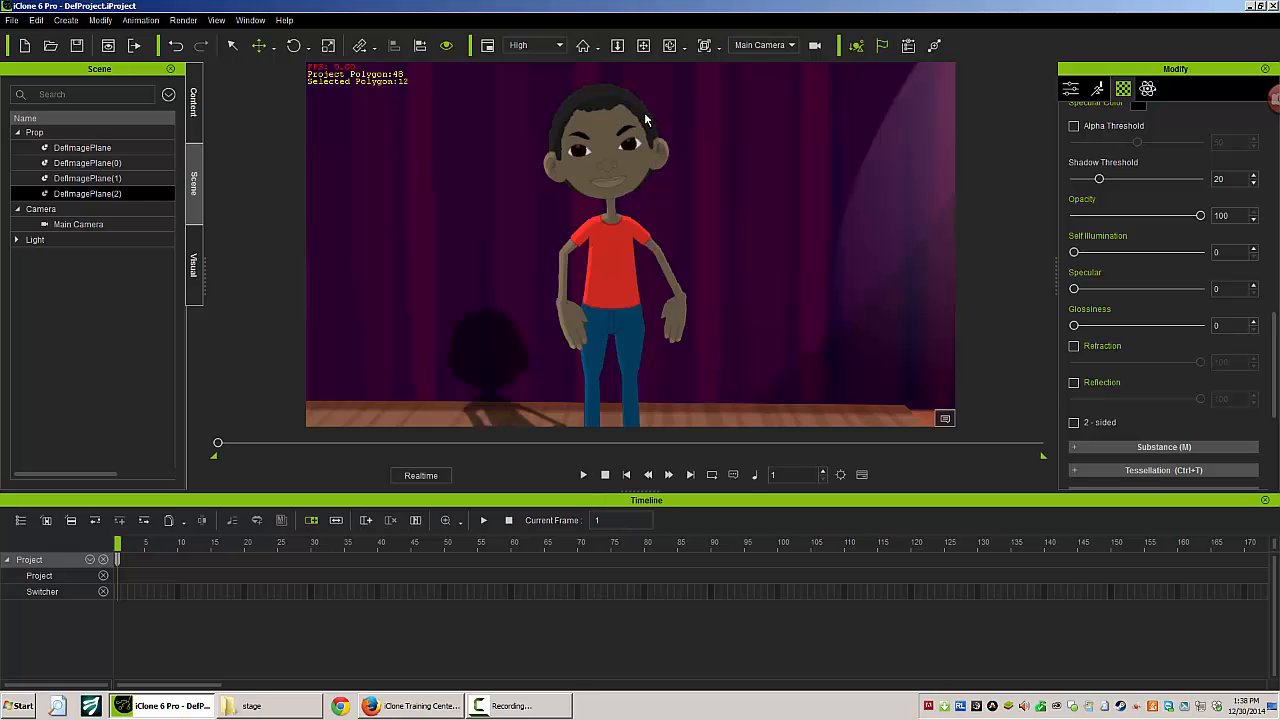
Replay the animation from the start, pausing it partway through and resuming playback.
{"action": "left_click", "coordinate": [583, 476]}
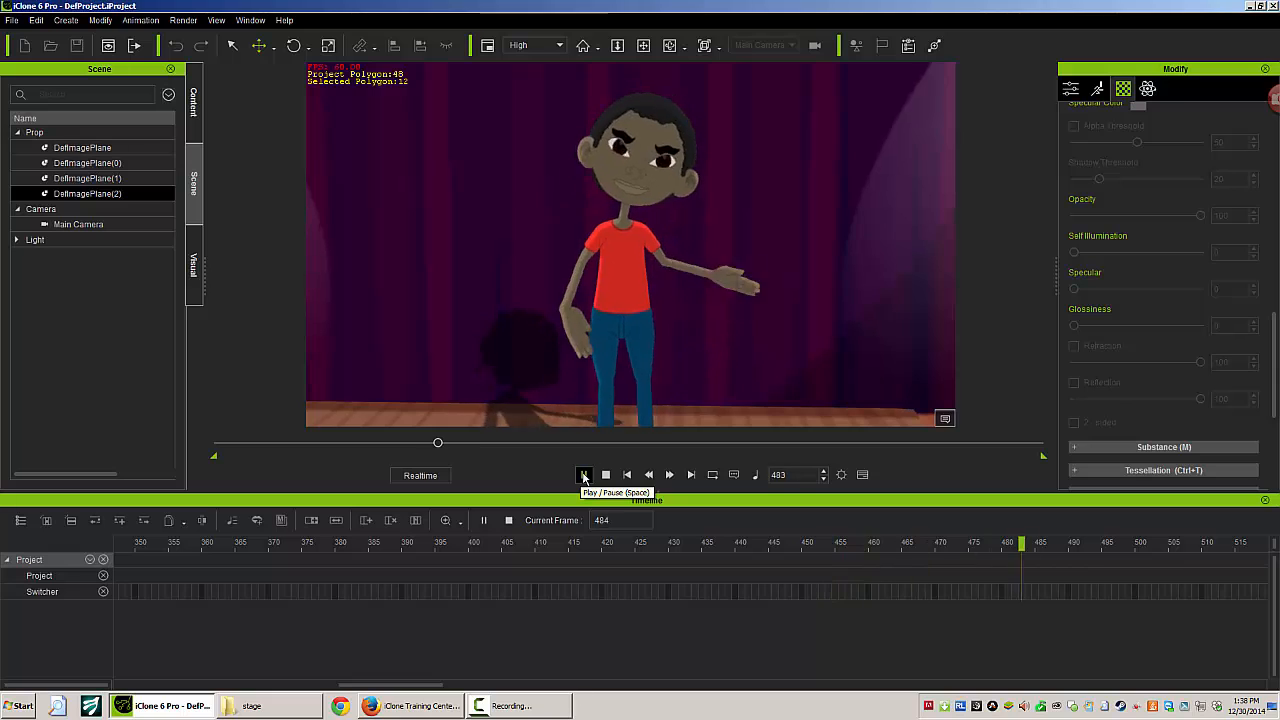
{"action": "left_click", "coordinate": [584, 476]}
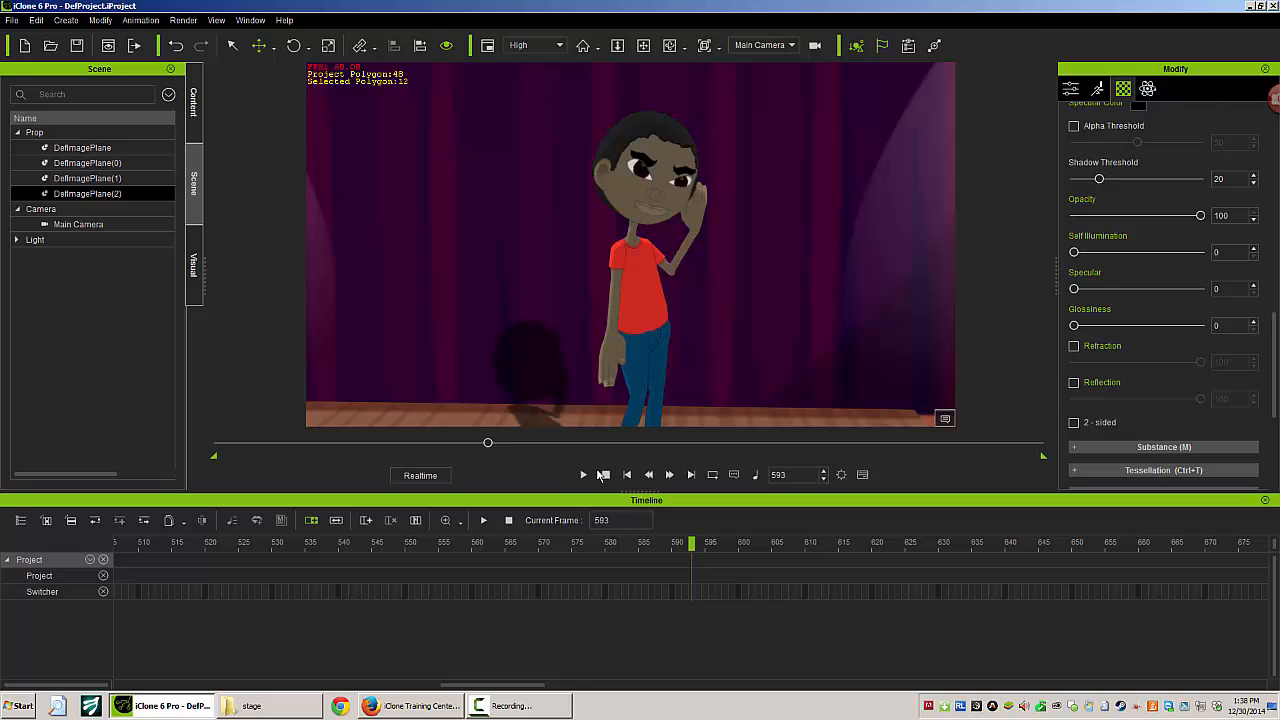
{"action": "left_click", "coordinate": [591, 474]}
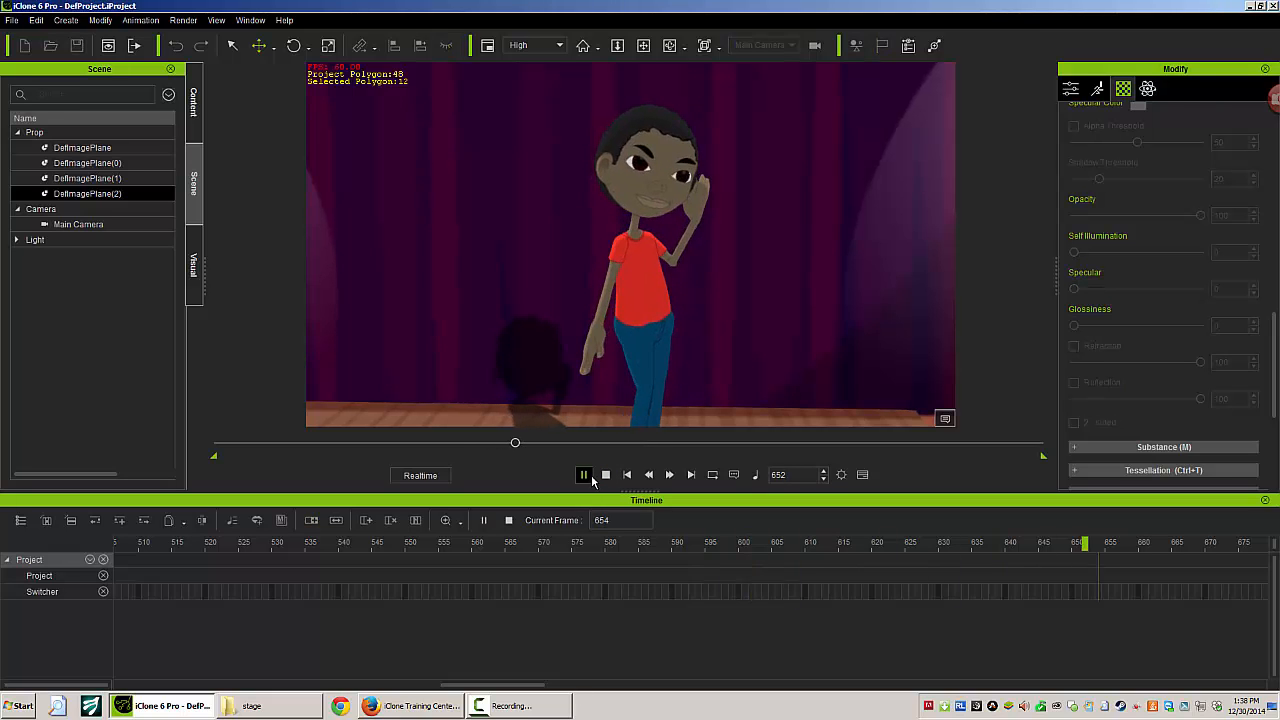